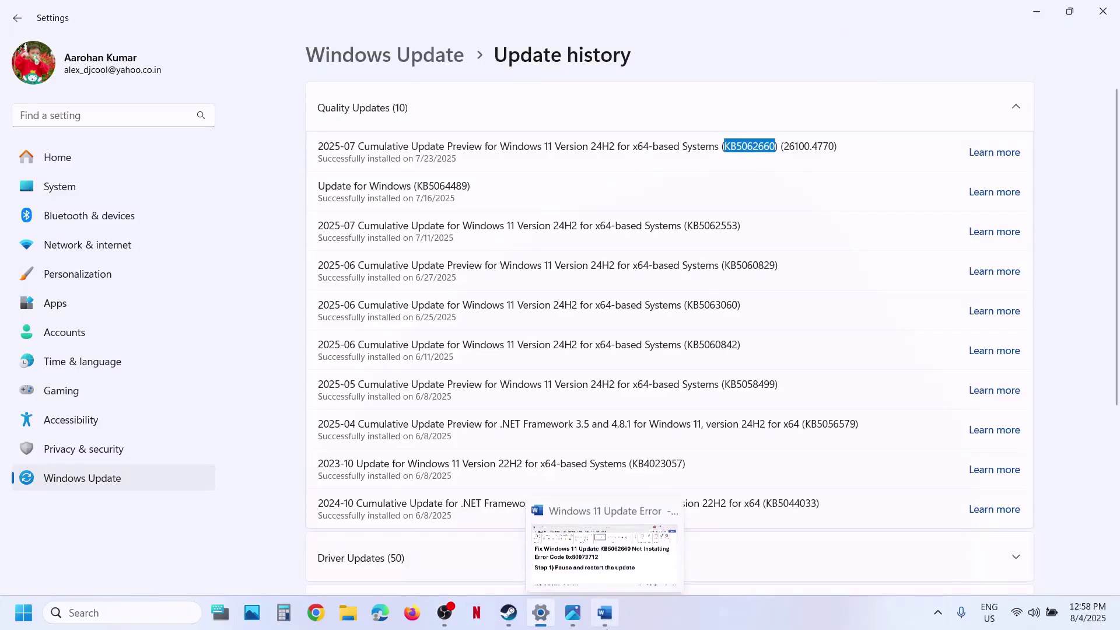
Step: Review the 0x80073712 fix steps in the Word notes, then return to the main Windows Update page
{"action": "left_click", "coordinate": [605, 613]}
{"action": "left_click_drag", "start_coordinate": [269, 304], "coordinate": [538, 307]}
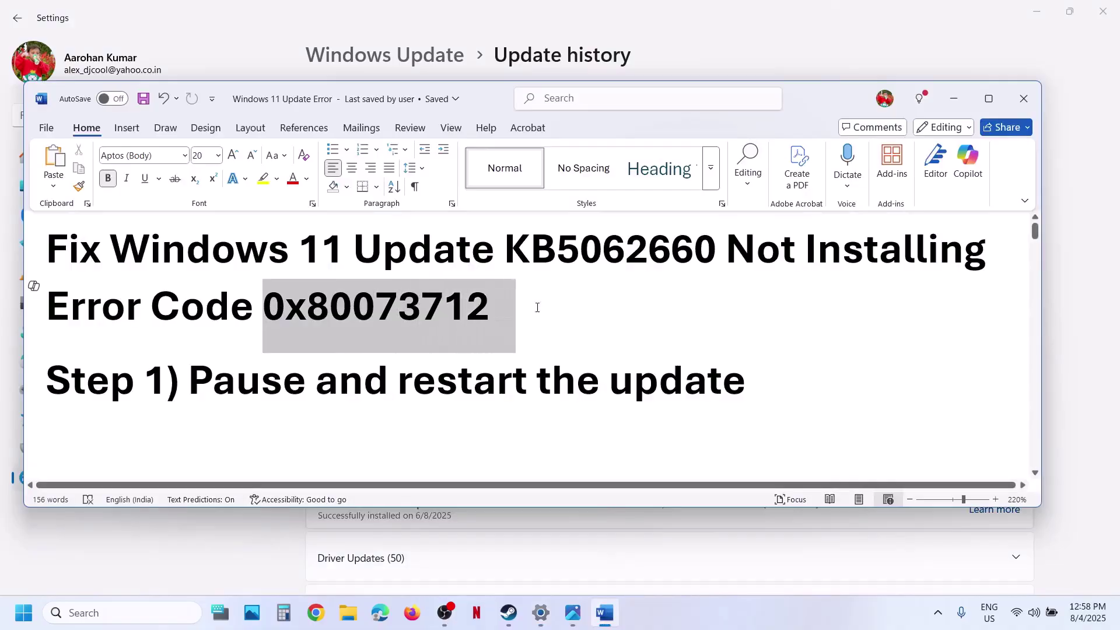
{"action": "left_click", "coordinate": [528, 309]}
{"action": "left_click_drag", "start_coordinate": [249, 381], "coordinate": [606, 382]}
{"action": "key", "text": "alt+Tab"}
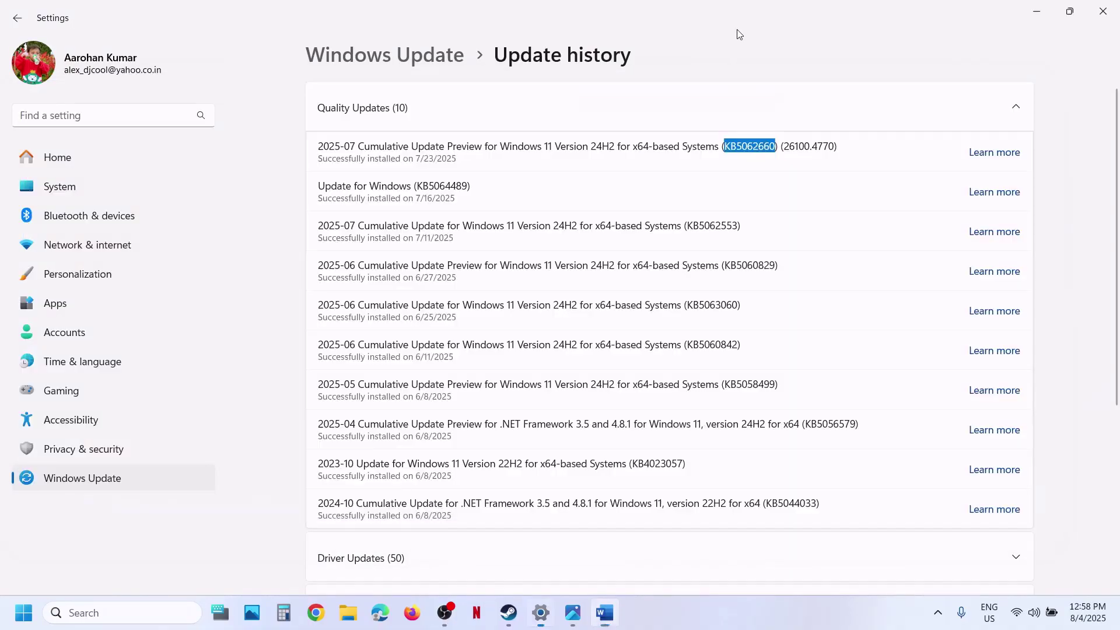
{"action": "left_click", "coordinate": [118, 484]}
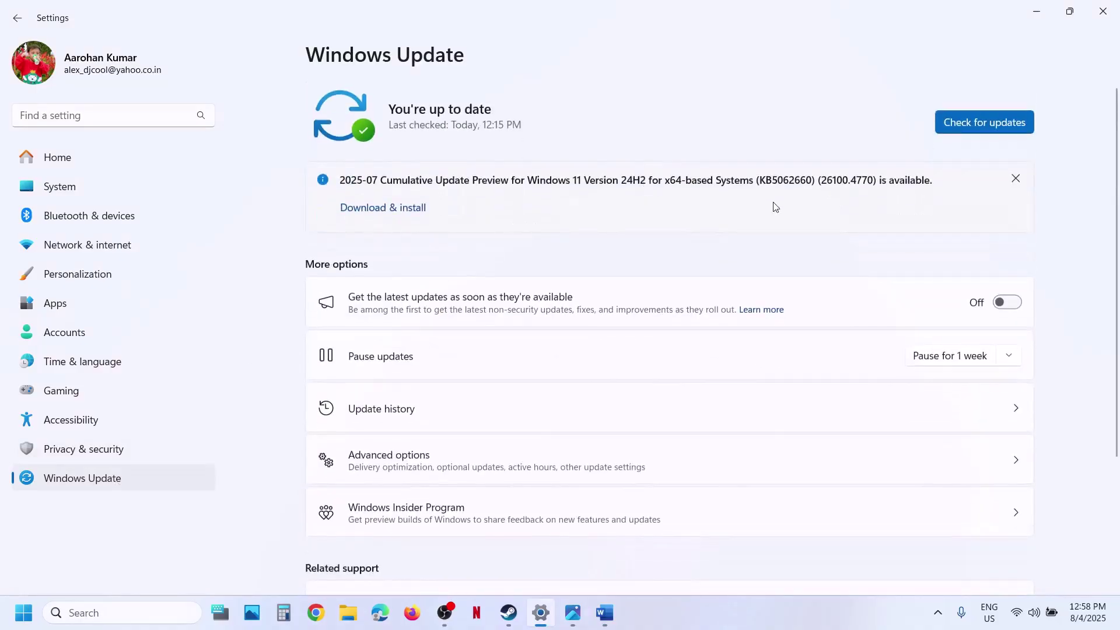
Step: Pause updates for 1 week, then resume them and check for updates
{"action": "left_click", "coordinate": [936, 354]}
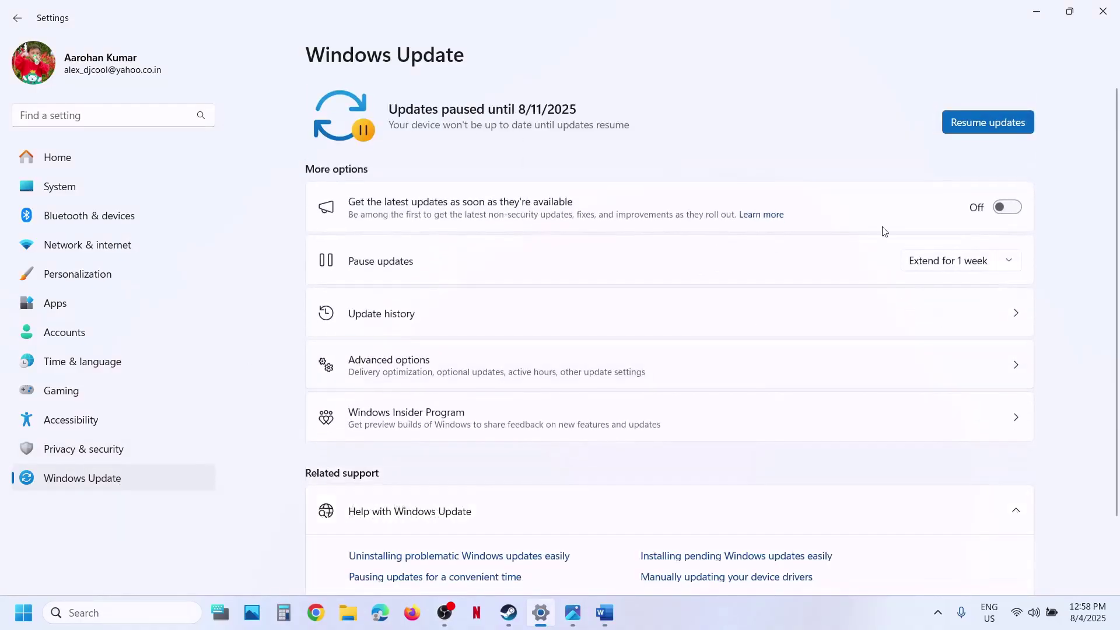
{"action": "left_click", "coordinate": [985, 127]}
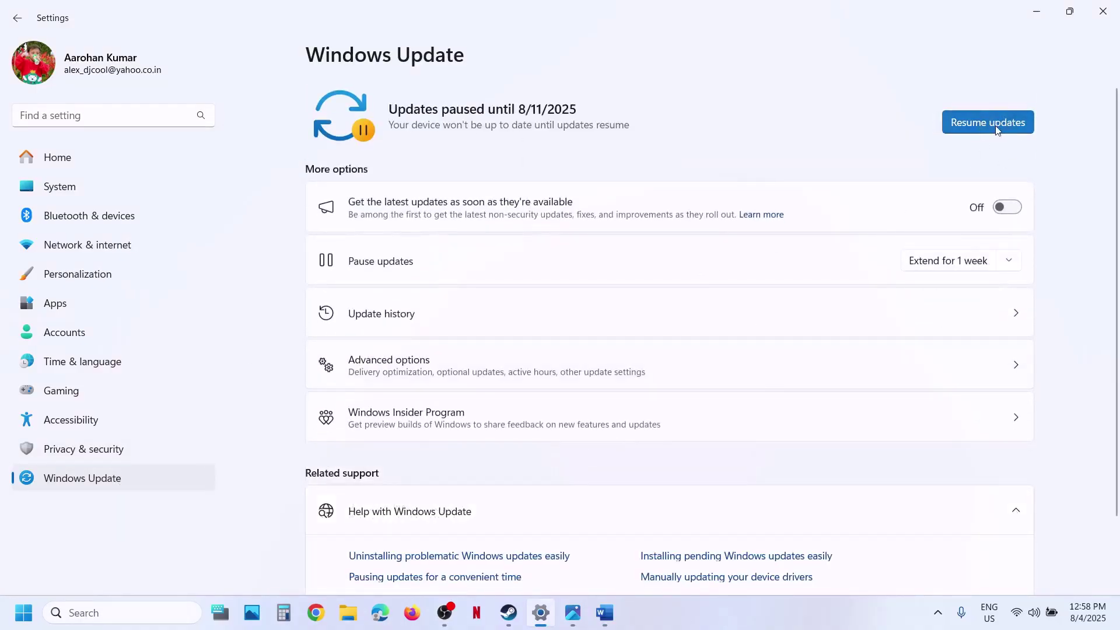
{"action": "left_click", "coordinate": [977, 120]}
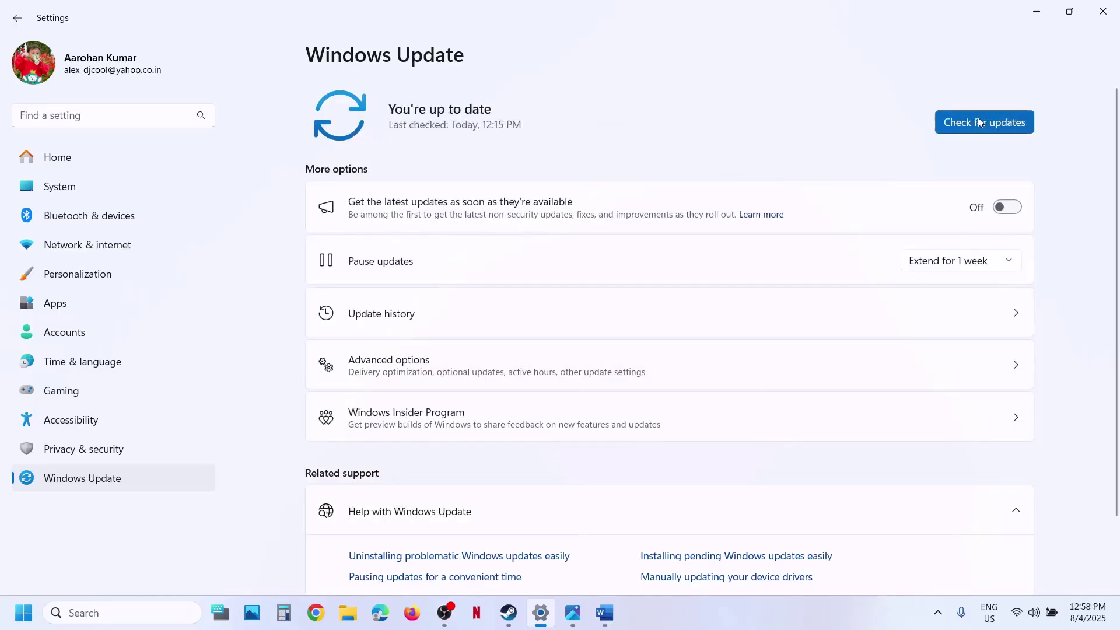
{"action": "left_click", "coordinate": [978, 117]}
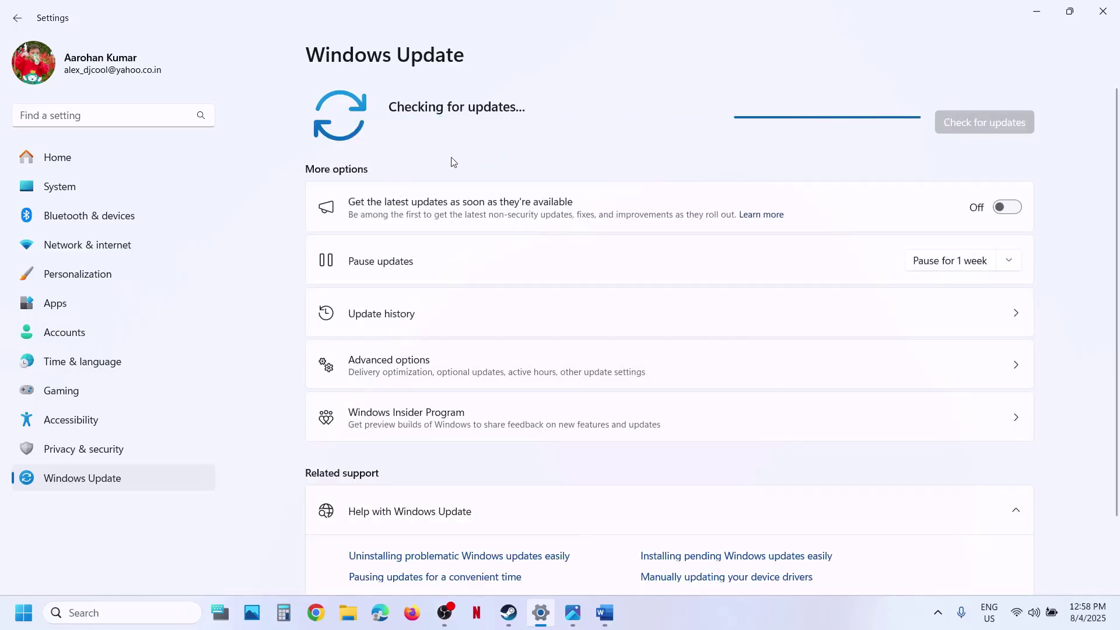
Step: Read Step 2 in the Word notes while the update check runs in Settings
{"action": "mouse_move", "coordinate": [601, 620]}
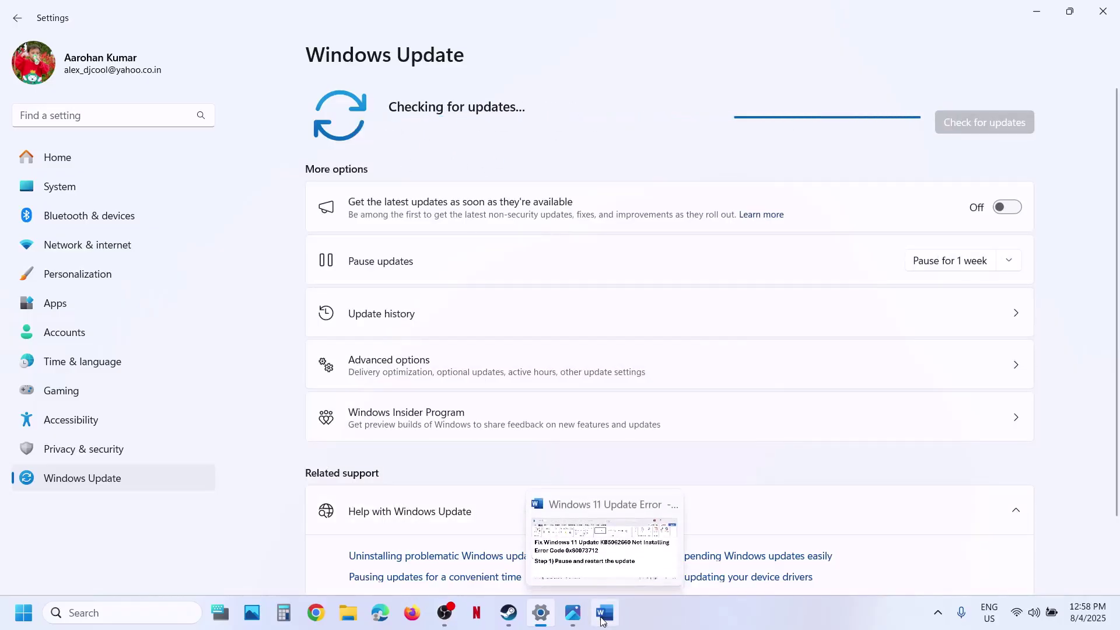
{"action": "left_click", "coordinate": [600, 619]}
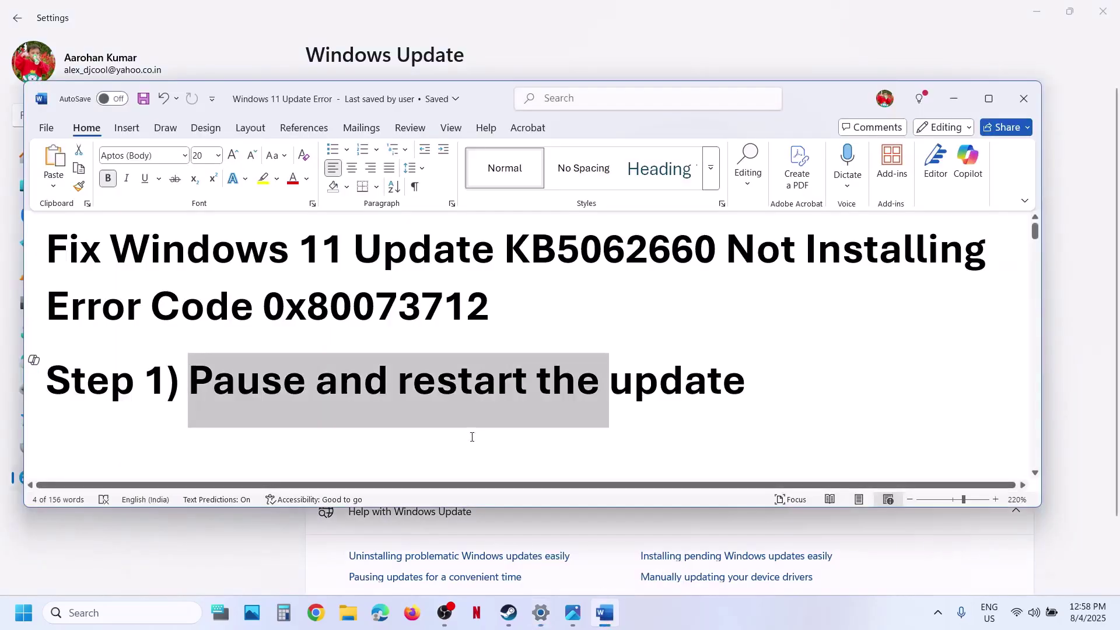
{"action": "scroll", "coordinate": [472, 437], "scroll_direction": "down", "scroll_amount": 3}
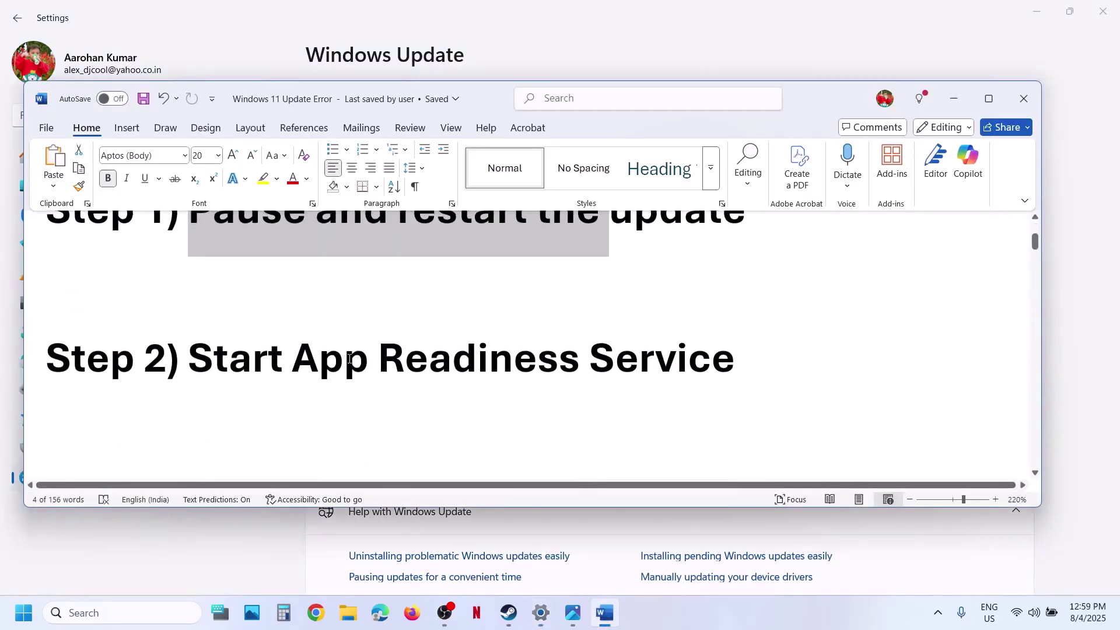
{"action": "left_click", "coordinate": [675, 25]}
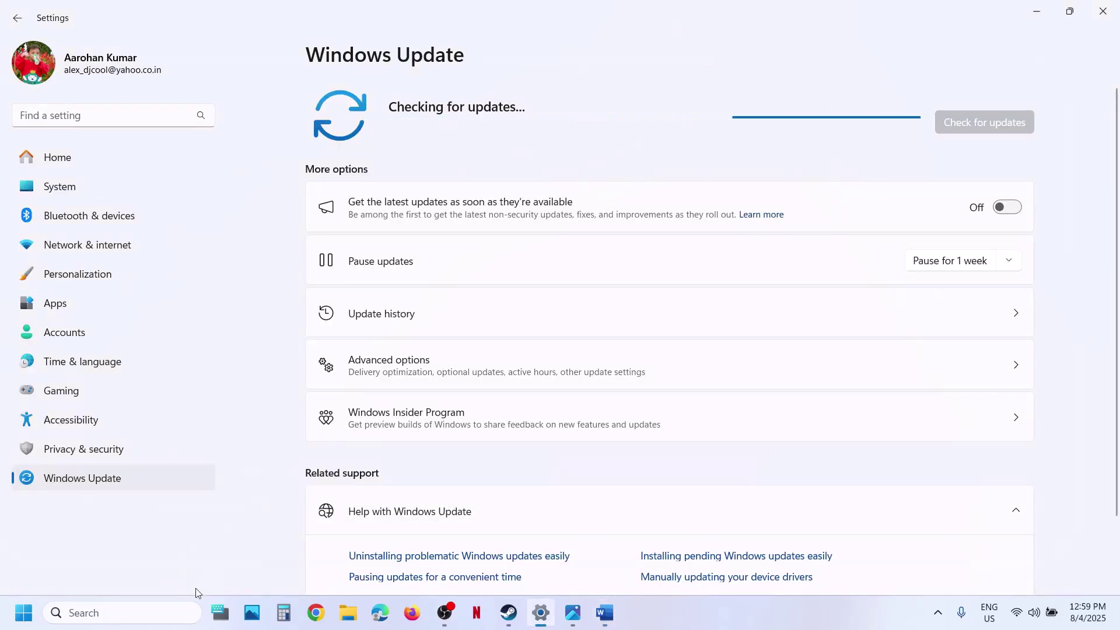
{"action": "left_click", "coordinate": [133, 618]}
Step: Open Services and set App Readiness to Automatic startup, then start it
{"action": "type", "text": "ervices"}
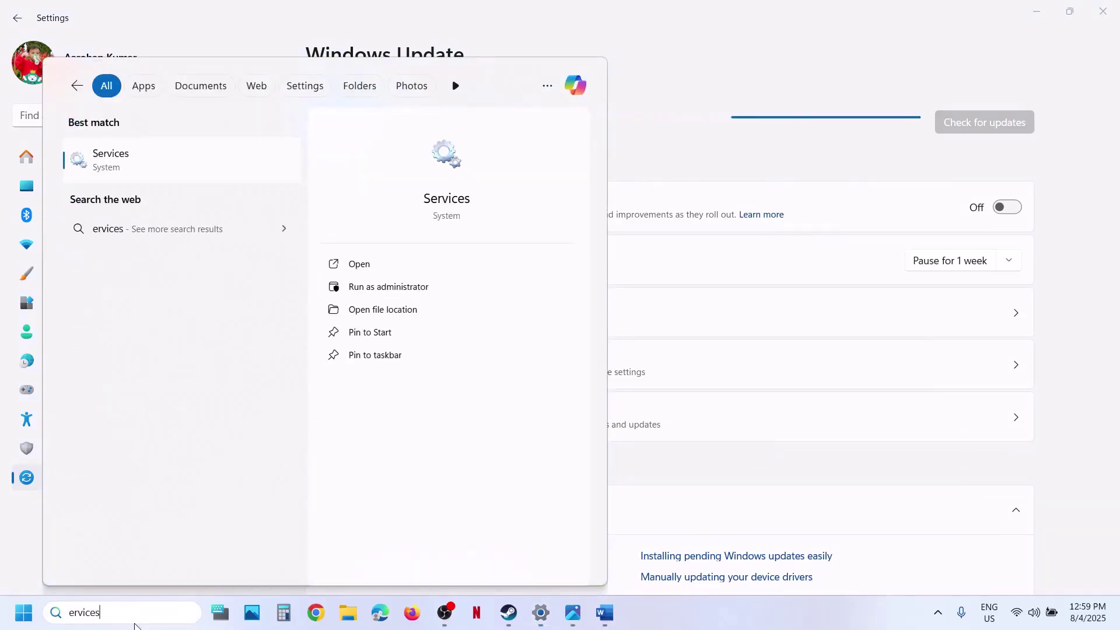
{"action": "key", "text": "Return"}
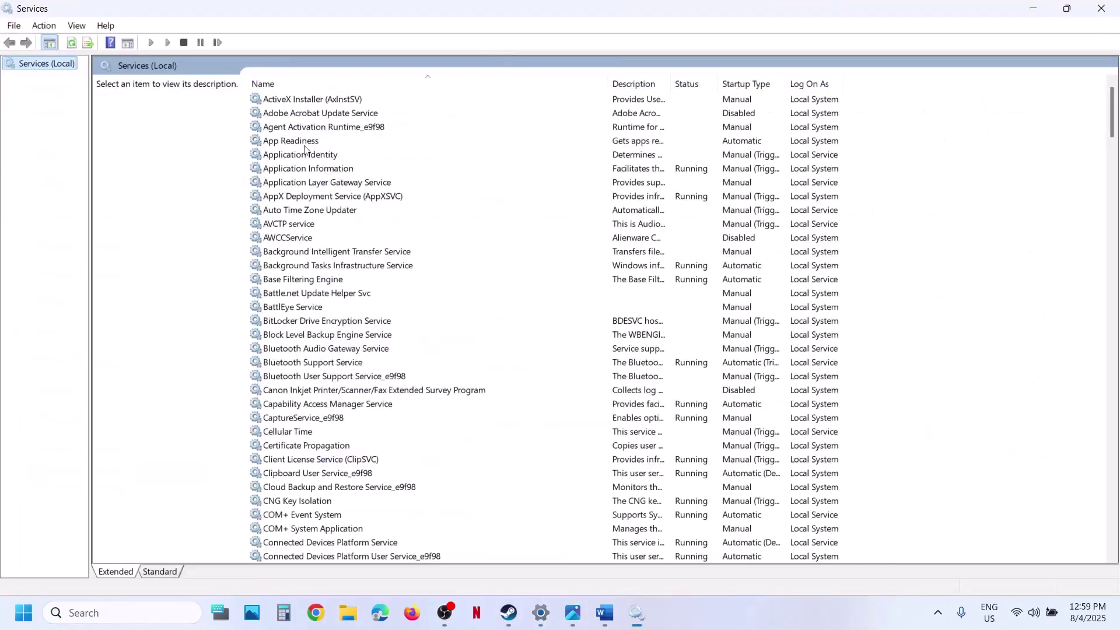
{"action": "left_click", "coordinate": [305, 146]}
{"action": "left_click", "coordinate": [384, 146]}
{"action": "double_click", "coordinate": [386, 143]}
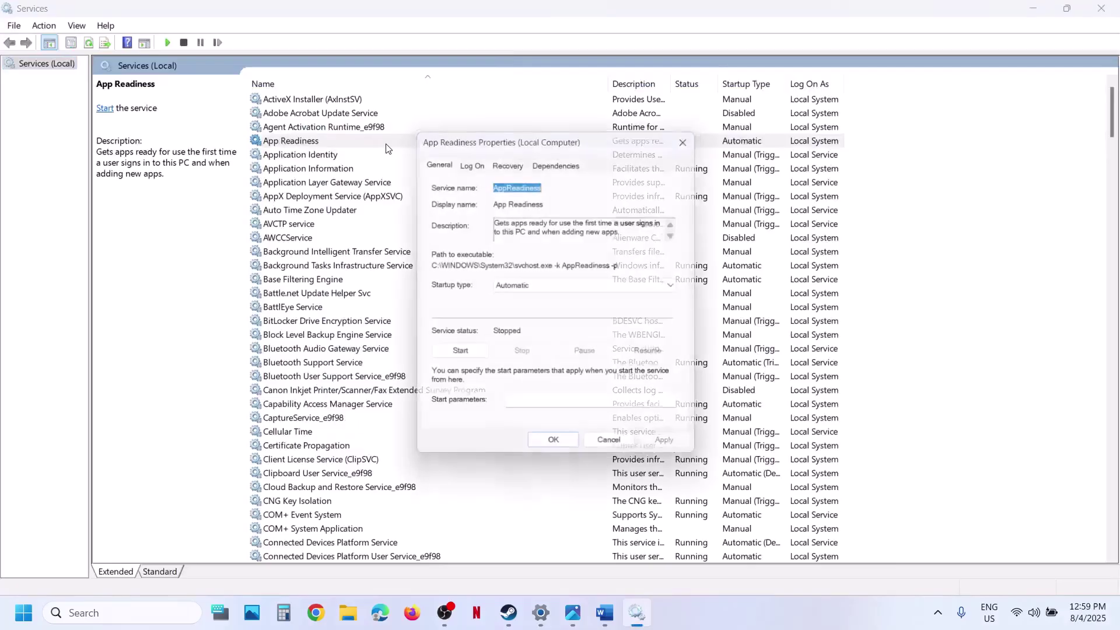
{"action": "left_click", "coordinate": [525, 288]}
{"action": "left_click", "coordinate": [529, 312]}
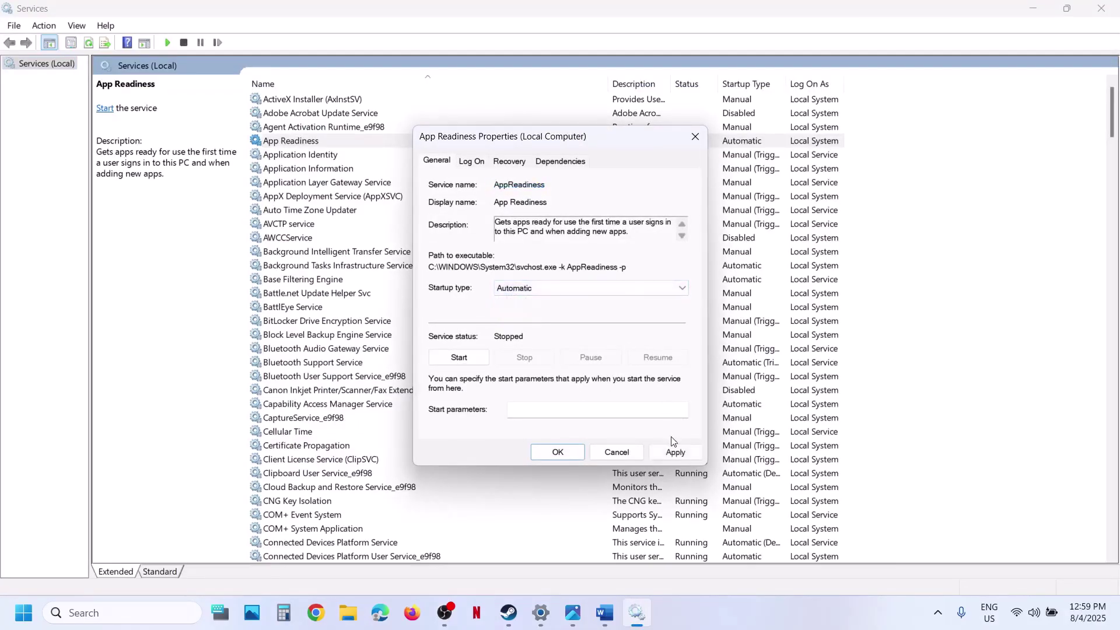
{"action": "left_click", "coordinate": [672, 452]}
{"action": "left_click", "coordinate": [459, 358]}
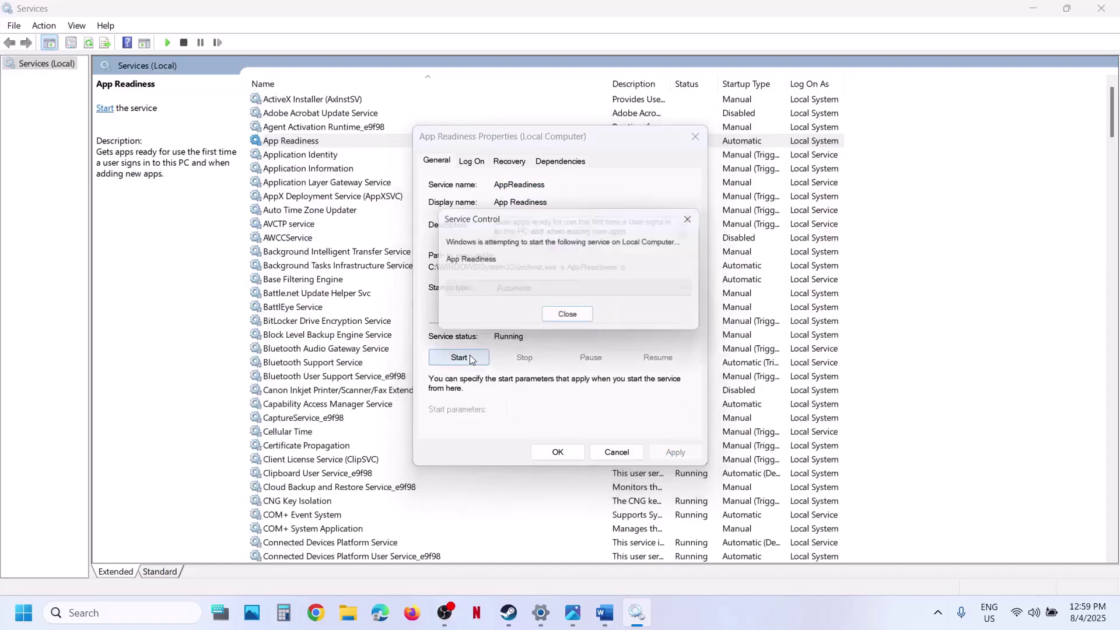
{"action": "left_click", "coordinate": [558, 452]}
Step: Restart the App Readiness service
{"action": "left_click", "coordinate": [318, 142]}
{"action": "right_click", "coordinate": [318, 142]}
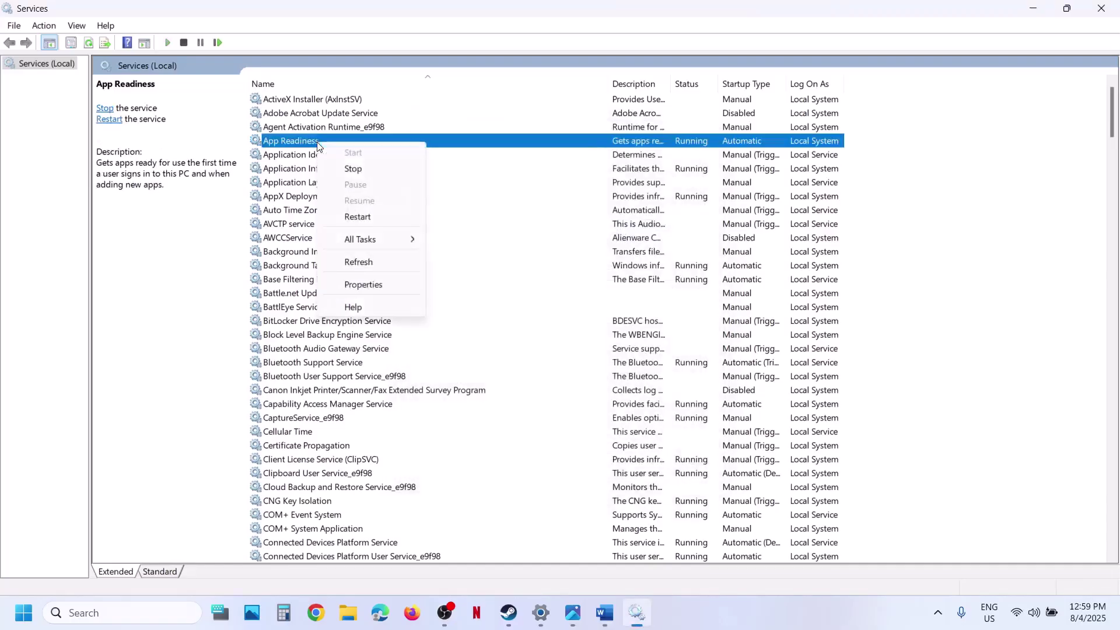
{"action": "left_click", "coordinate": [377, 218]}
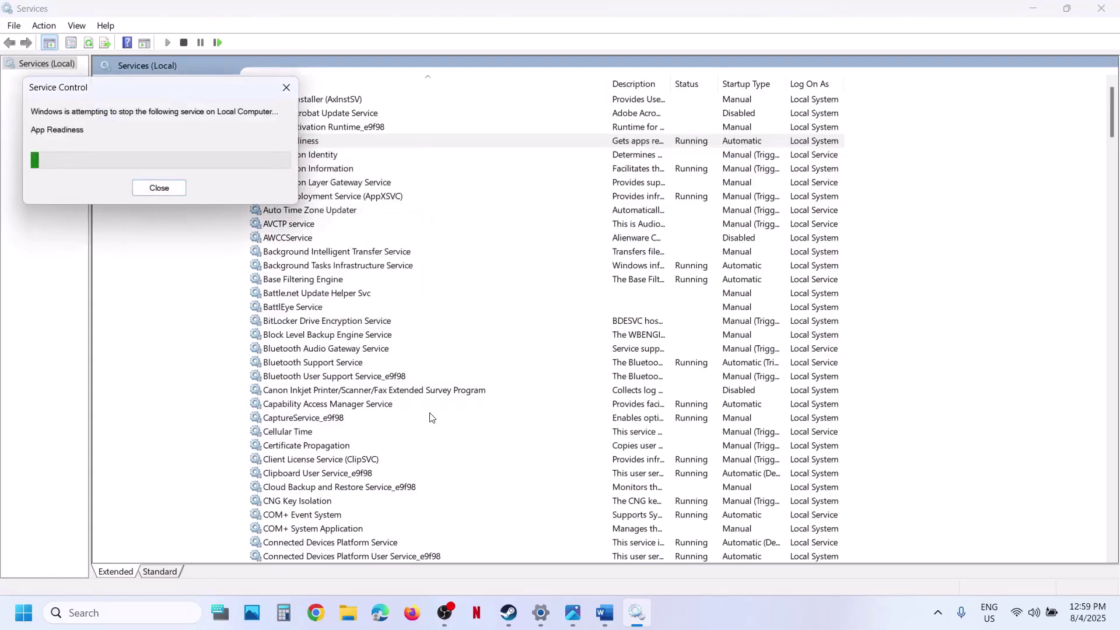
{"action": "left_click", "coordinate": [378, 516]}
Step: Set the Windows Update service's Startup type to Automatic, apply it, and restart the service
{"action": "scroll", "coordinate": [378, 523], "scroll_direction": "down", "scroll_amount": 20}
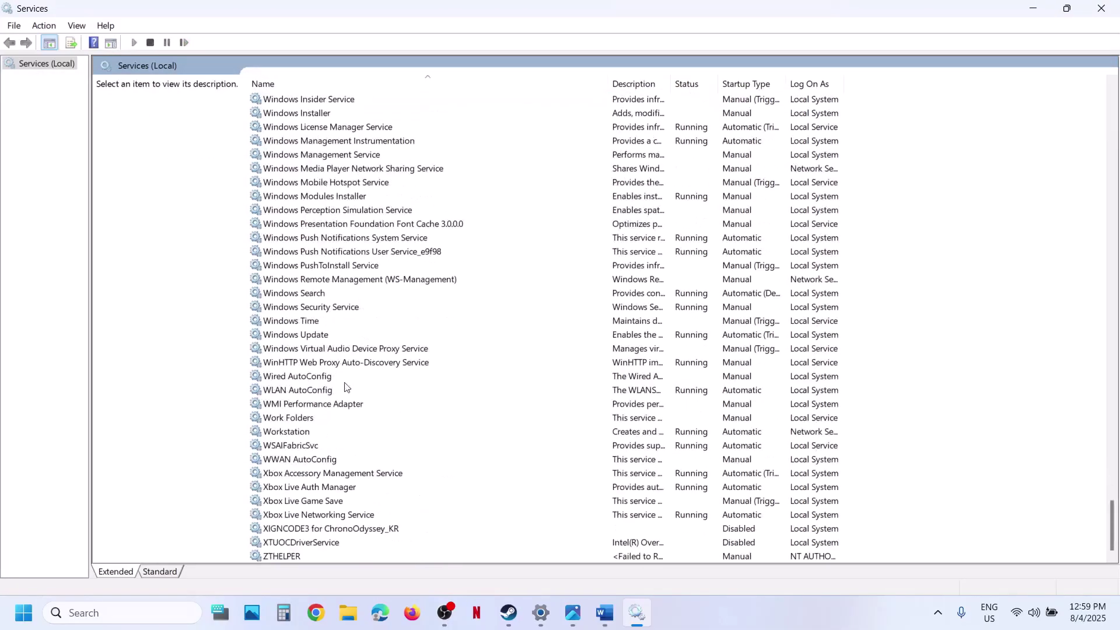
{"action": "left_click", "coordinate": [304, 337]}
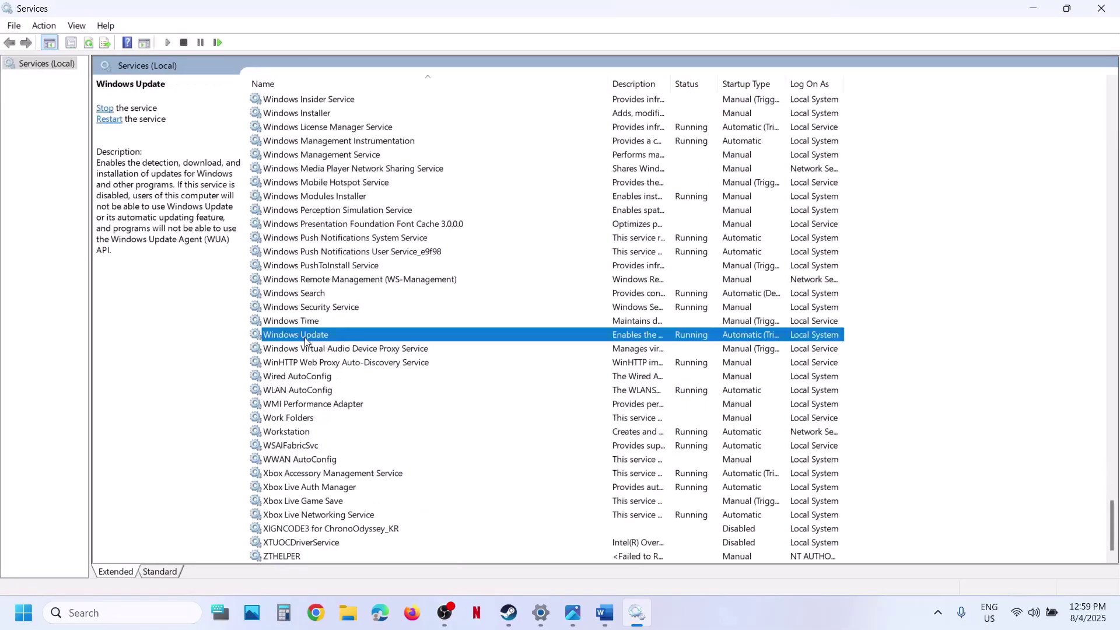
{"action": "double_click", "coordinate": [365, 341]}
{"action": "left_click", "coordinate": [500, 291]}
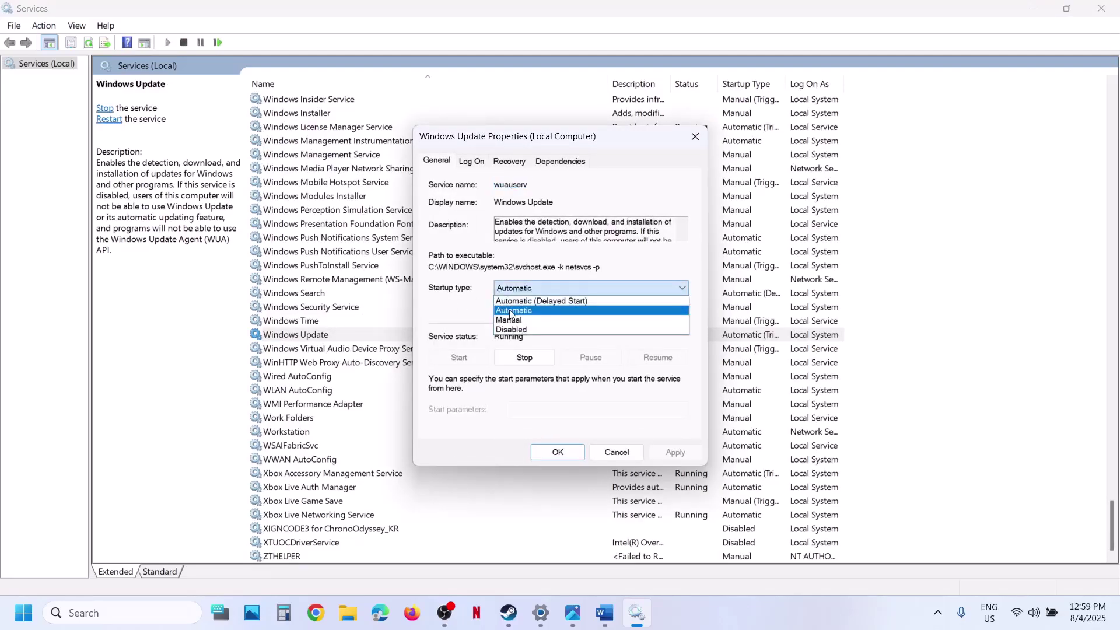
{"action": "left_click", "coordinate": [511, 315]}
{"action": "left_click", "coordinate": [675, 452]}
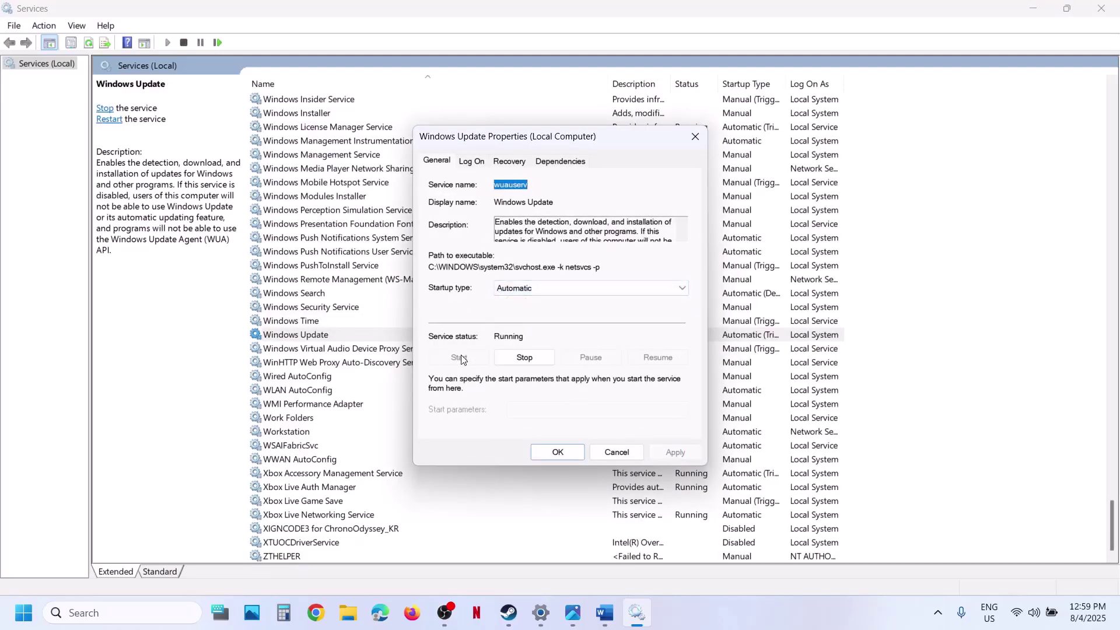
{"action": "left_click", "coordinate": [557, 452]}
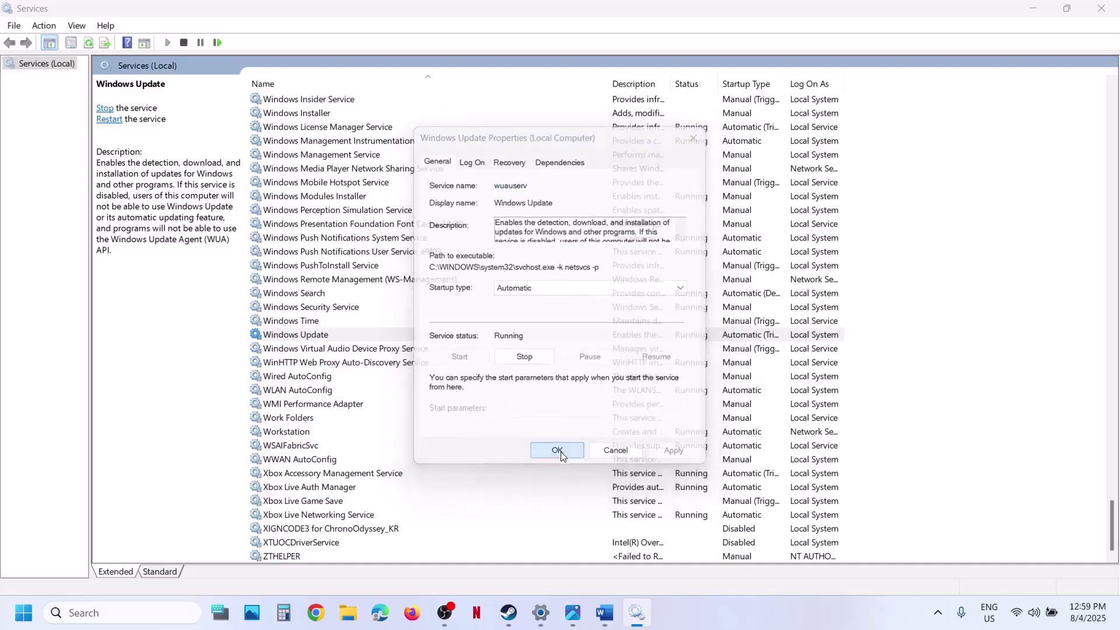
{"action": "right_click", "coordinate": [341, 338]}
{"action": "left_click", "coordinate": [392, 410]}
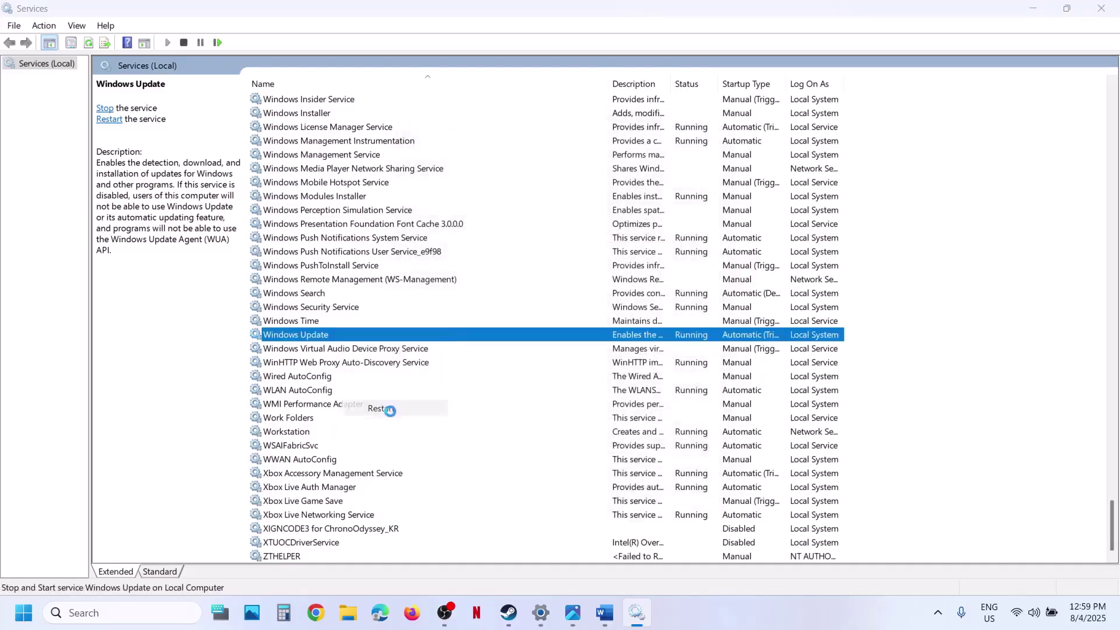
{"action": "left_click", "coordinate": [392, 268]}
Step: Set Background Intelligent Transfer Service to Automatic and start it, then bring up the Word notes
{"action": "key", "text": "b"}
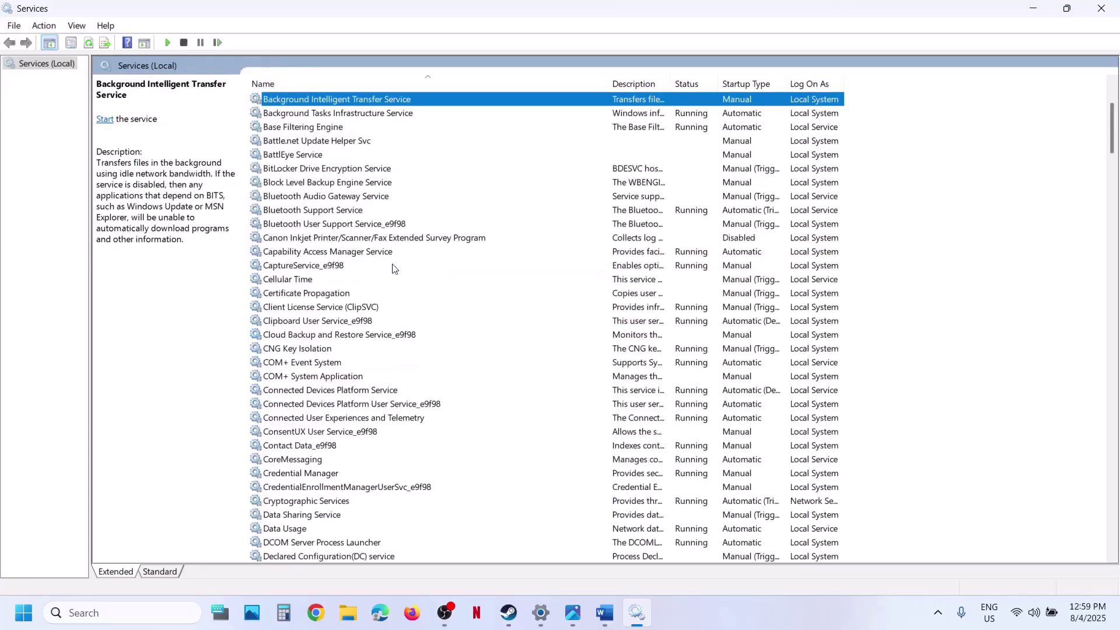
{"action": "scroll", "coordinate": [392, 269], "scroll_direction": "up", "scroll_amount": 3}
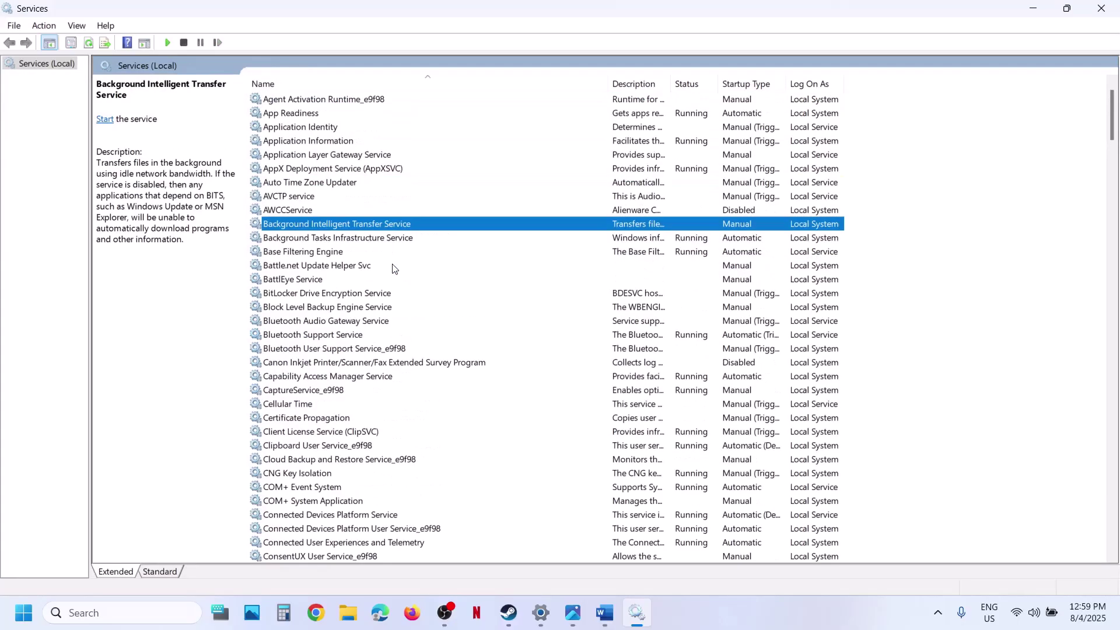
{"action": "double_click", "coordinate": [394, 227]}
{"action": "left_click", "coordinate": [538, 289]}
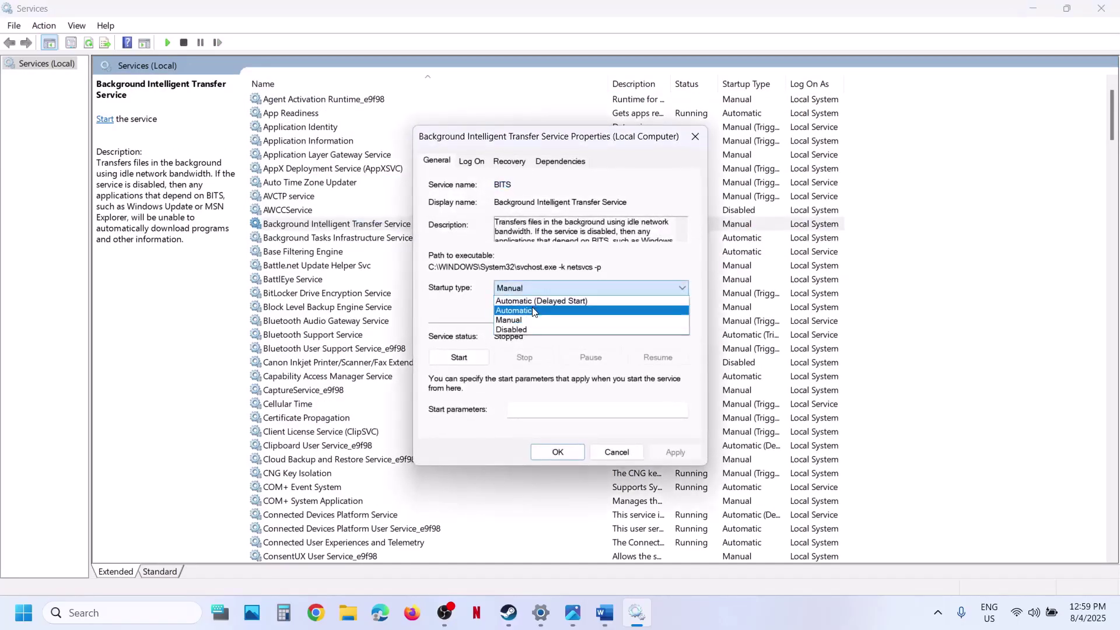
{"action": "left_click", "coordinate": [533, 310]}
{"action": "left_click", "coordinate": [677, 454]}
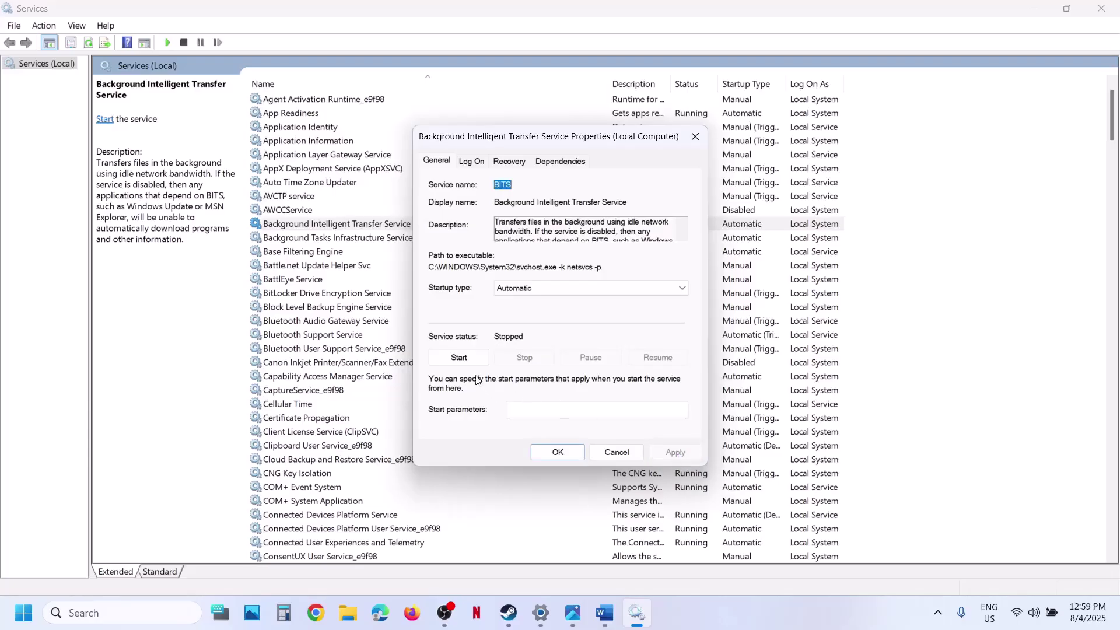
{"action": "left_click", "coordinate": [466, 357]}
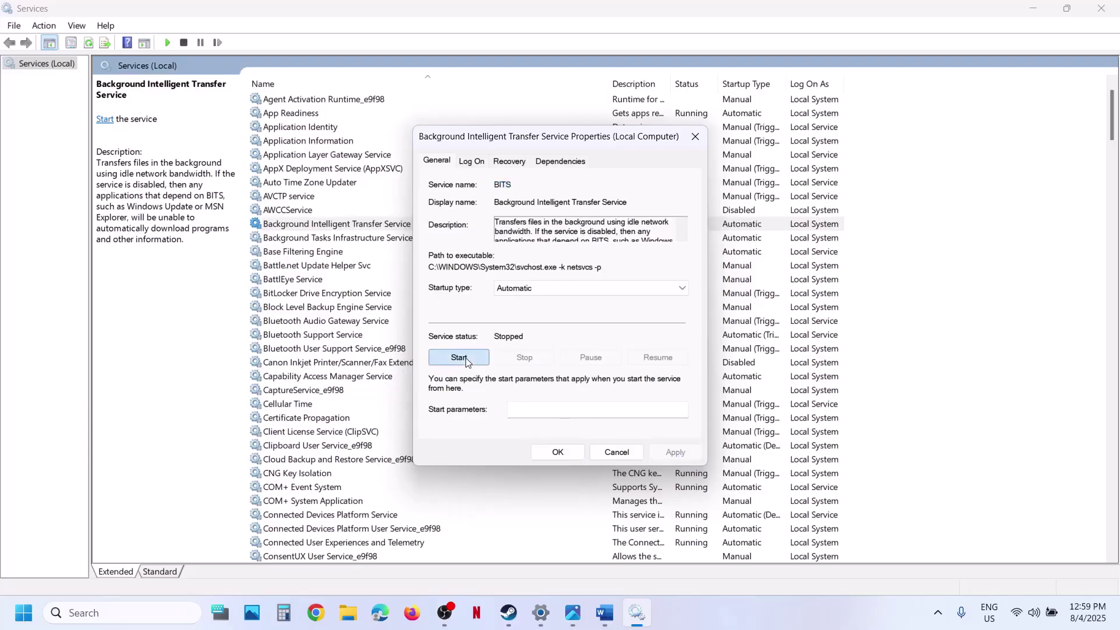
{"action": "left_click", "coordinate": [552, 454]}
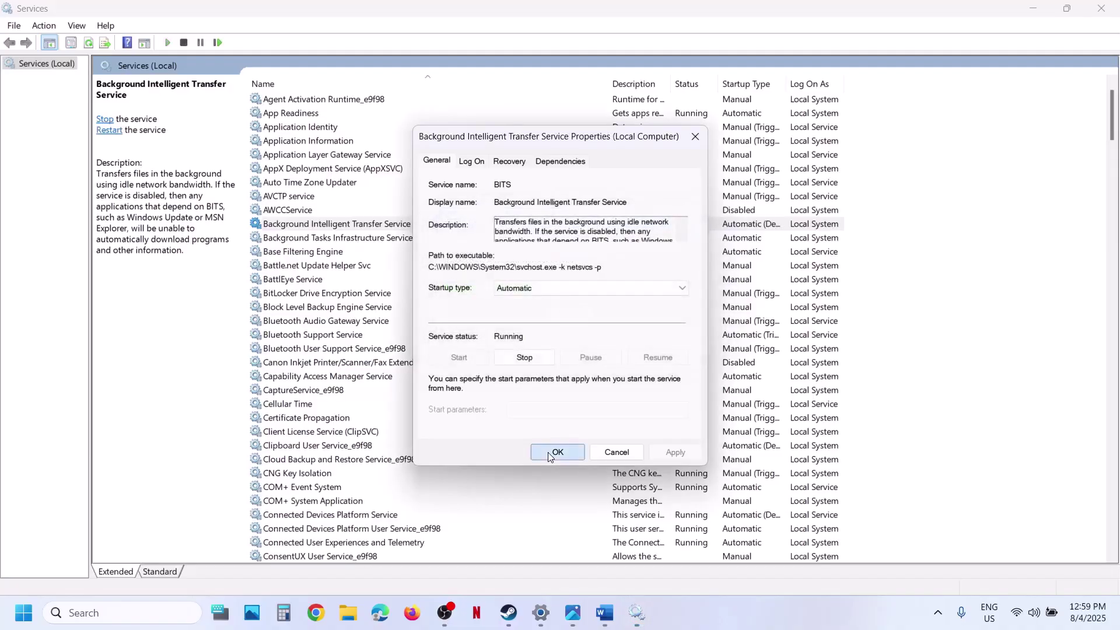
{"action": "left_click", "coordinate": [605, 612]}
{"action": "scroll", "coordinate": [480, 328], "scroll_direction": "down", "scroll_amount": 10}
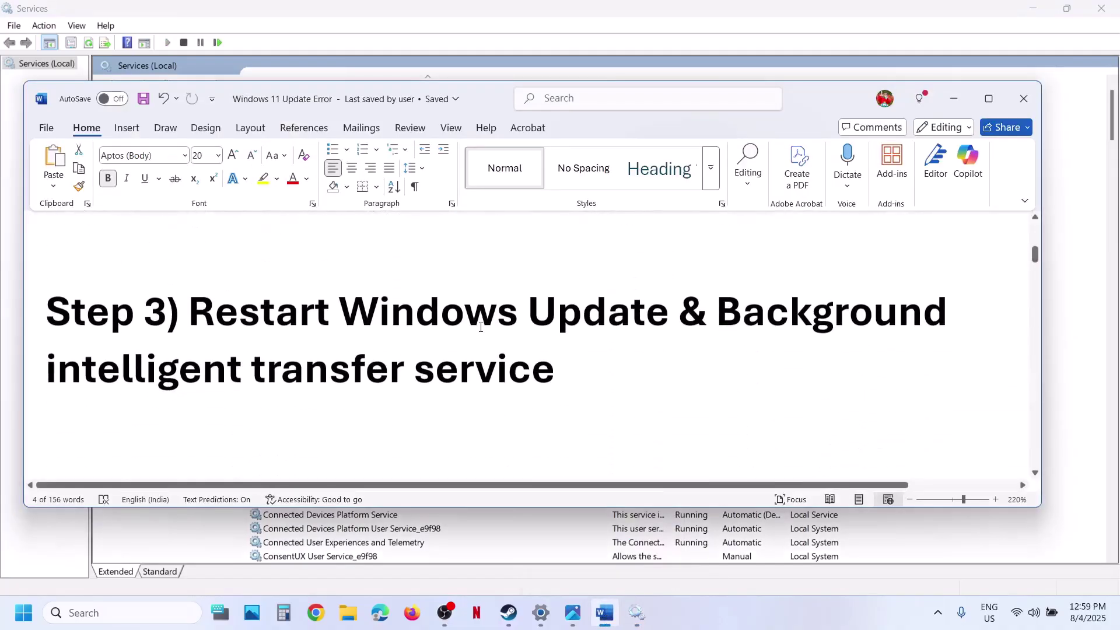
Step: Copy the Microsoft Update Catalog URL from Step 4 and paste it into a new Chrome tab
{"action": "scroll", "coordinate": [477, 395], "scroll_direction": "down", "scroll_amount": 1}
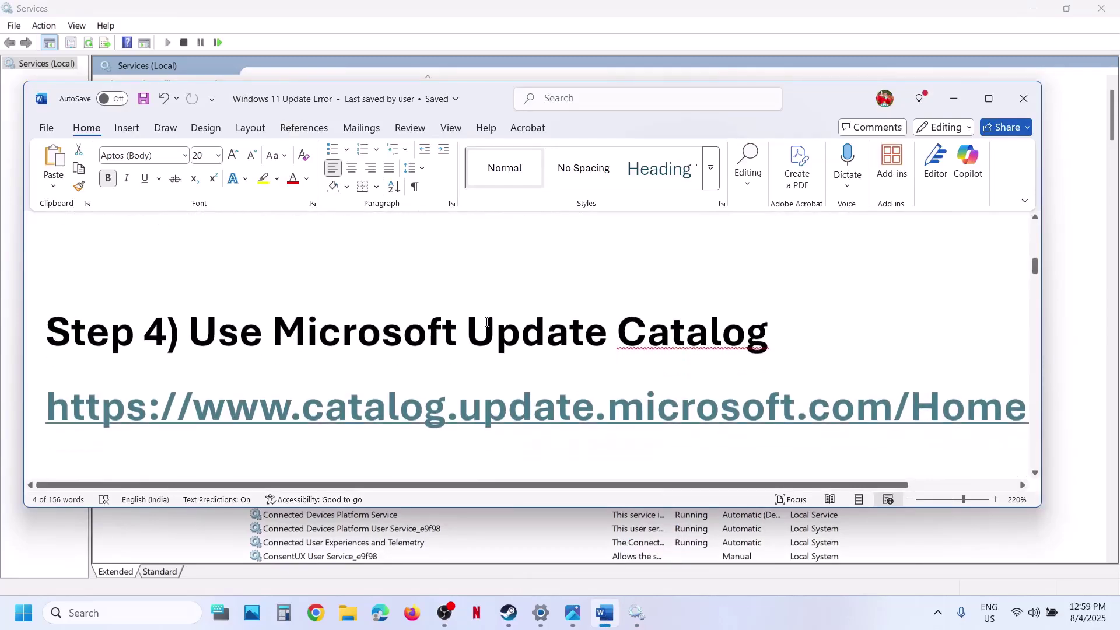
{"action": "triple_click", "coordinate": [474, 402]}
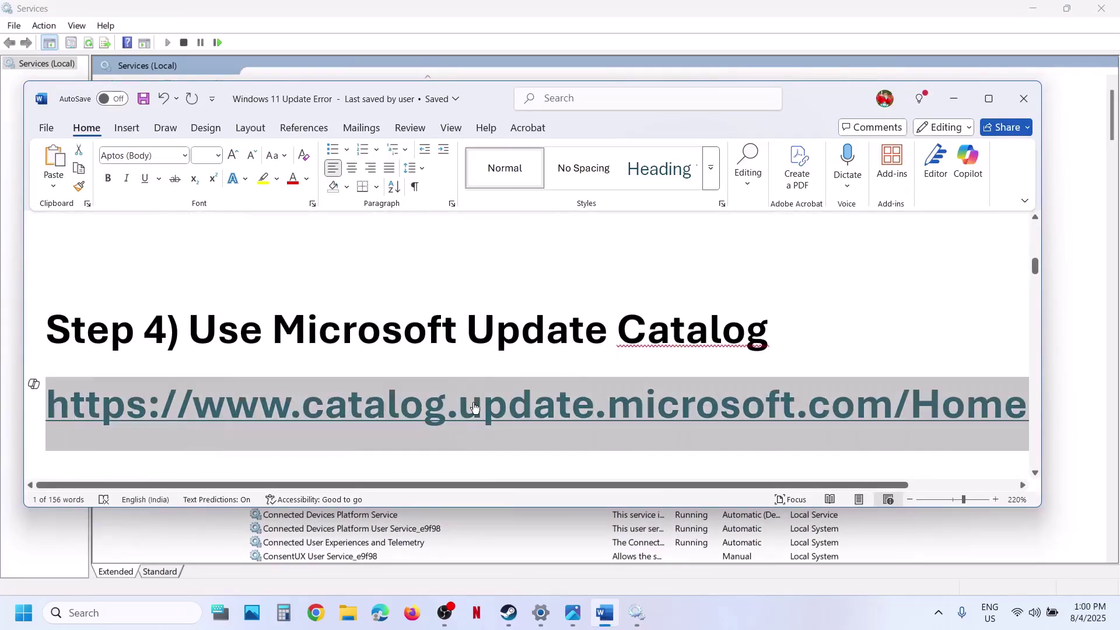
{"action": "left_click", "coordinate": [319, 613]}
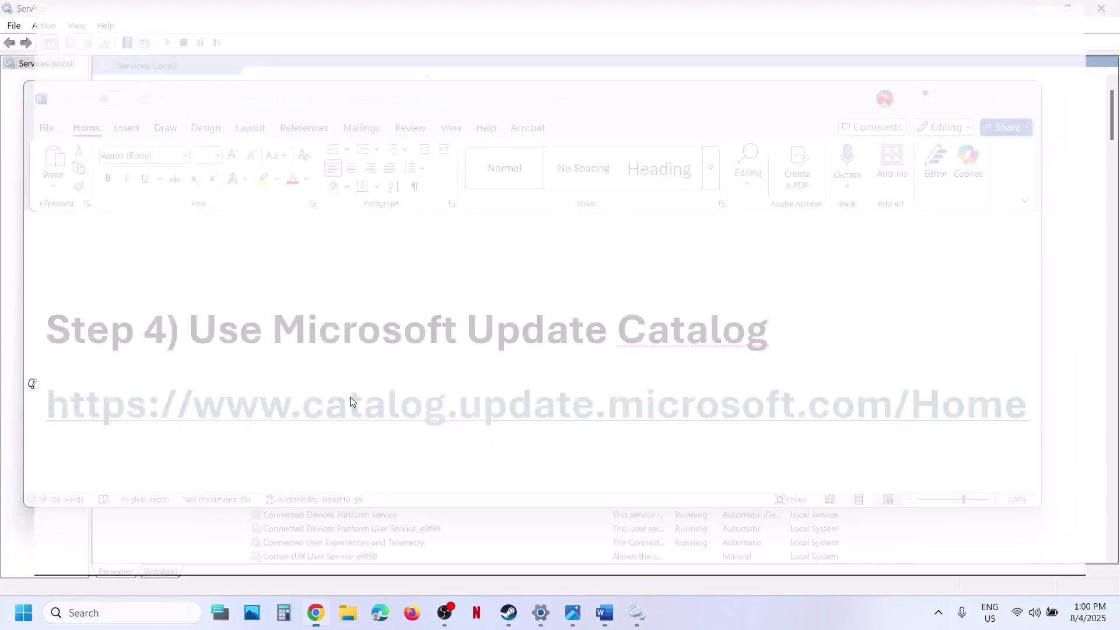
{"action": "type", "text": "https://www.catalog.update.microsoft.com/Home.aspx"}
Step: Load the Update Catalog page and start the KB5062660 Download & install in Settings
{"action": "key", "text": "Return"}
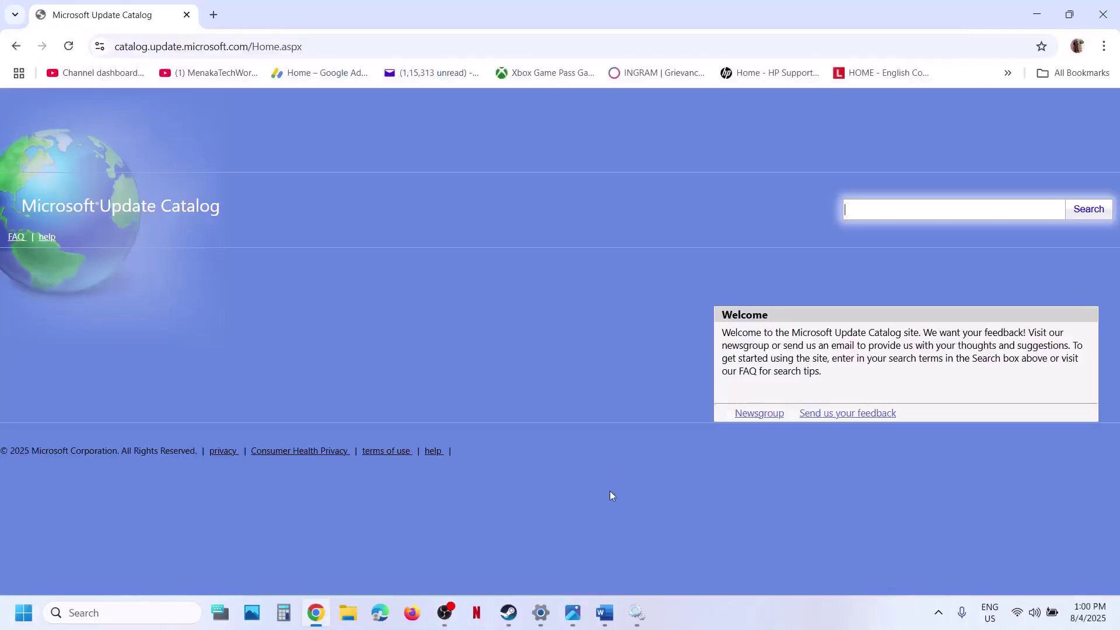
{"action": "left_click", "coordinate": [541, 613]}
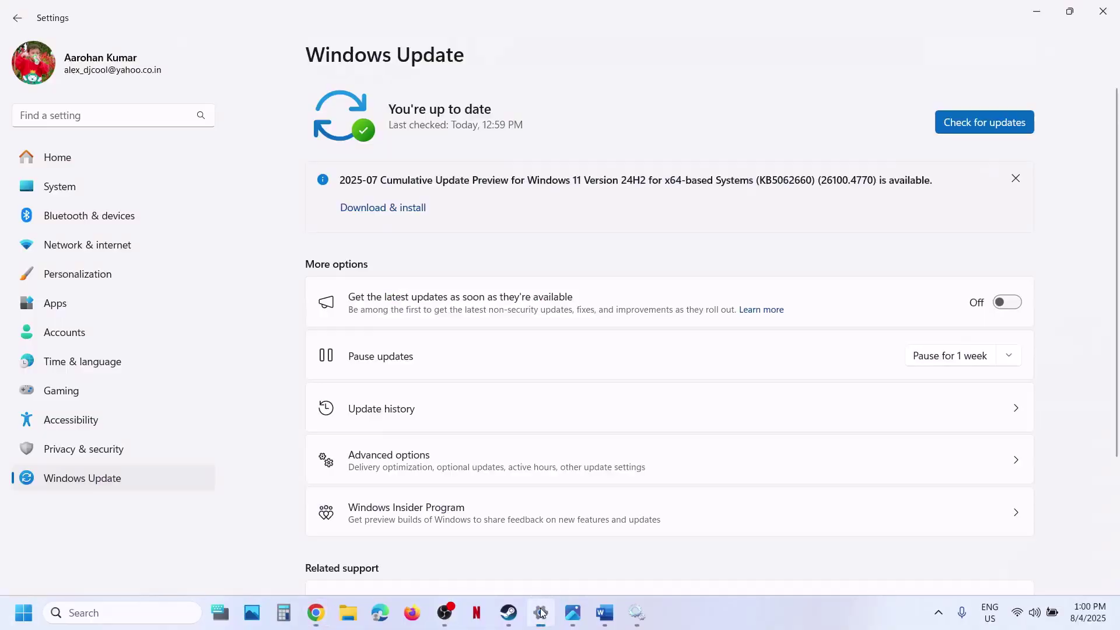
{"action": "left_click", "coordinate": [383, 208]}
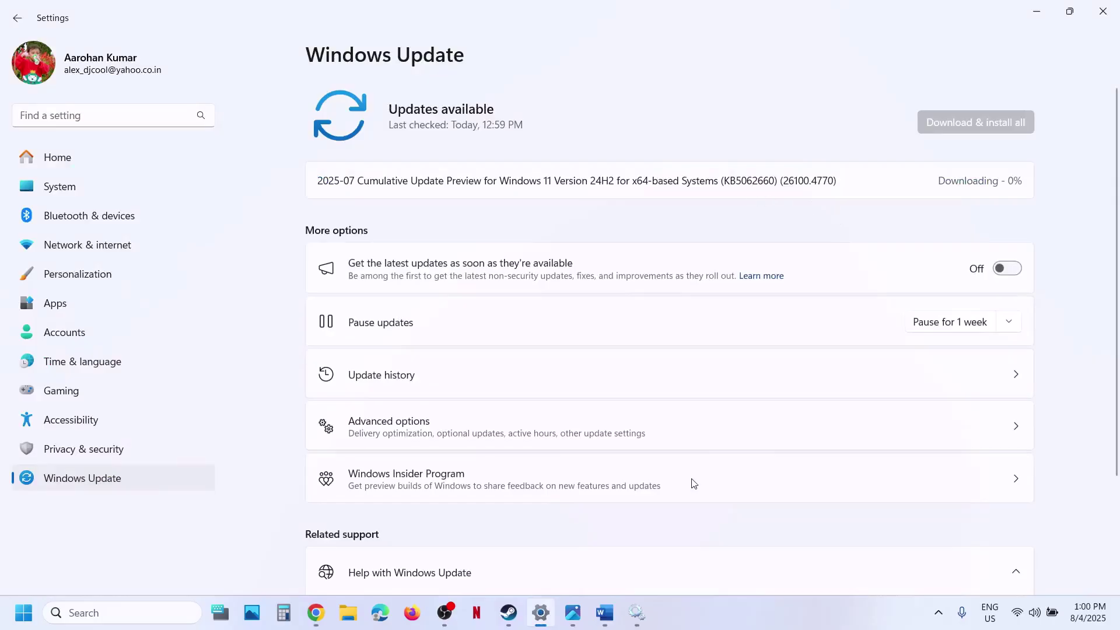
{"action": "left_click", "coordinate": [315, 621]}
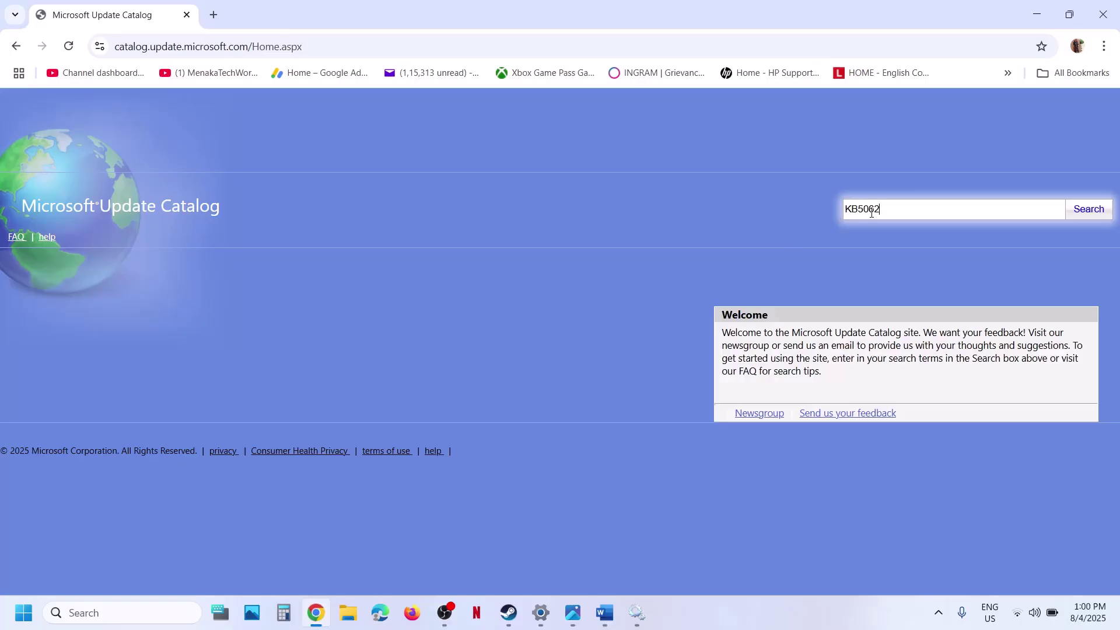
Step: Search the Microsoft Update Catalog for KB5062660, listing x64 and arm64 packages
{"action": "left_click", "coordinate": [1095, 215]}
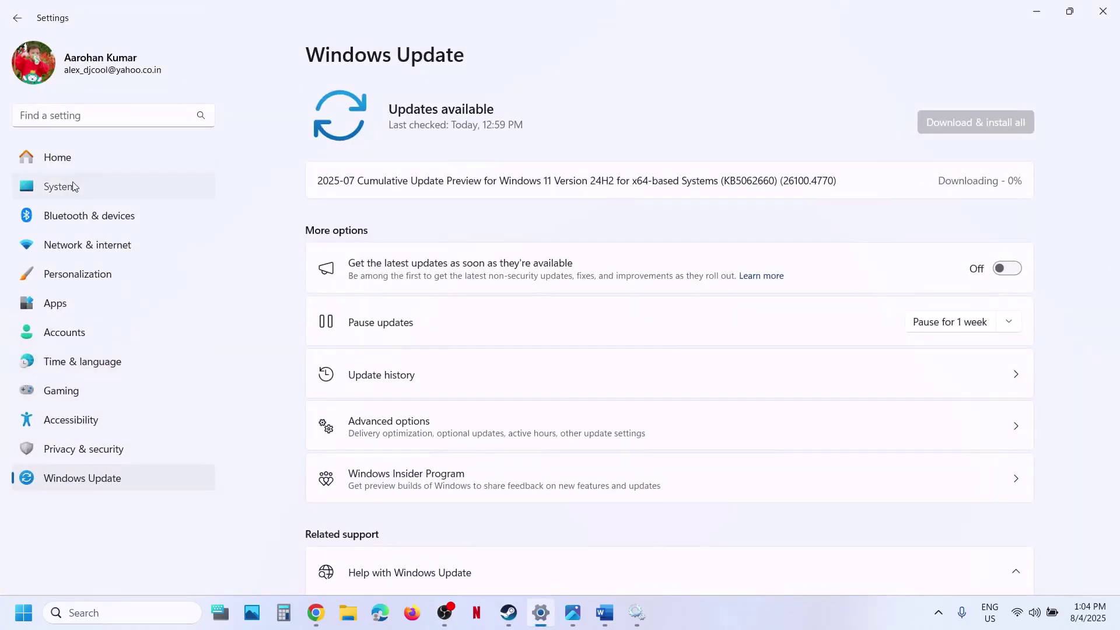
{"action": "left_click", "coordinate": [74, 186]}
Step: Confirm the About page shows a 64-bit OS on an x64 processor, then minimize Settings
{"action": "scroll", "coordinate": [490, 429], "scroll_direction": "down", "scroll_amount": 10}
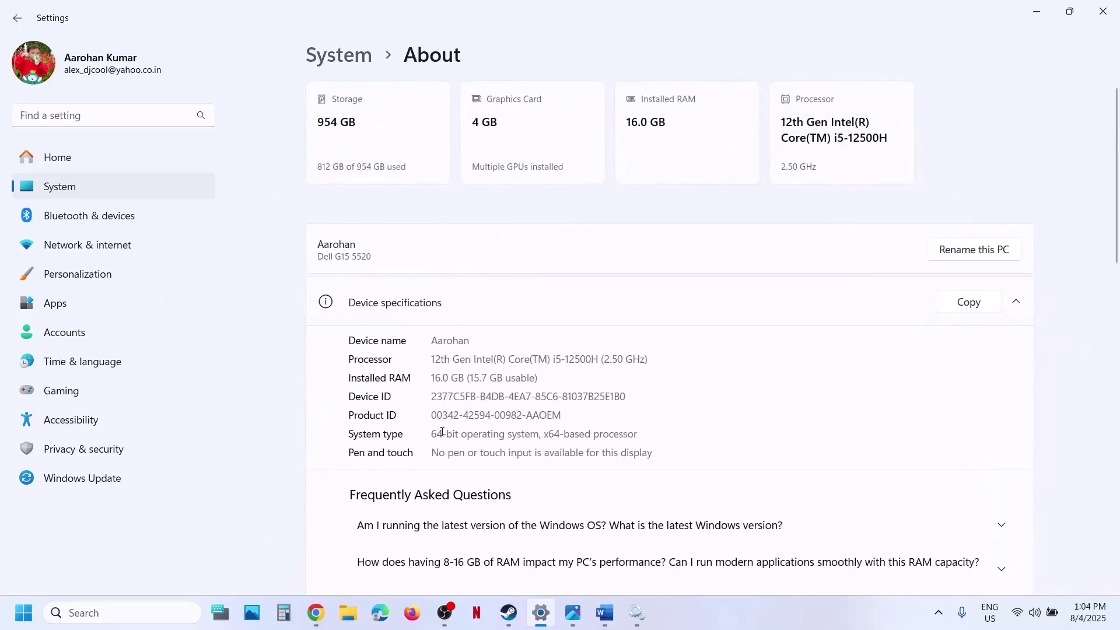
{"action": "left_click_drag", "start_coordinate": [441, 434], "coordinate": [638, 434]}
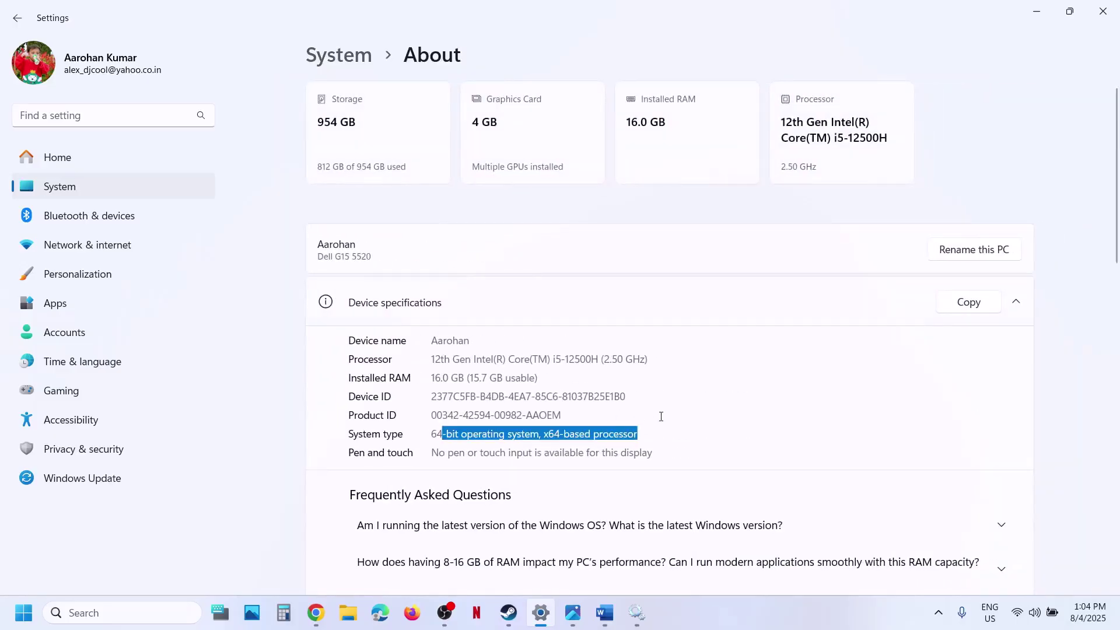
{"action": "left_click", "coordinate": [1039, 16]}
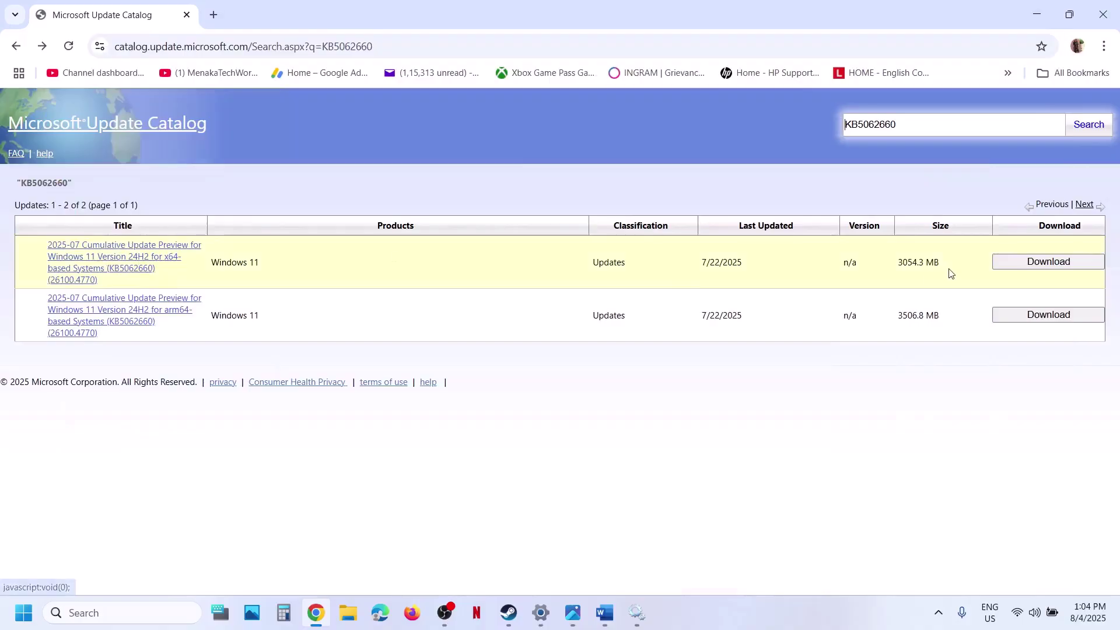
Step: Download the kb5062660-x64 .msu package from the catalog, then show Step 5 in the Word notes
{"action": "left_click", "coordinate": [1049, 263]}
{"action": "left_click_drag", "start_coordinate": [280, 8], "coordinate": [563, 99]}
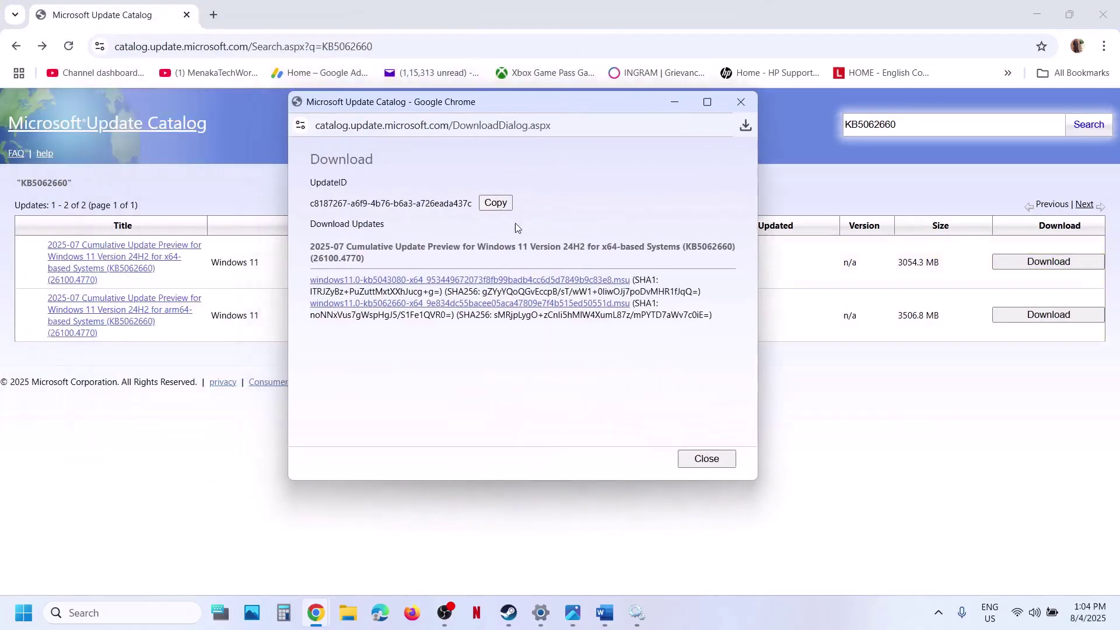
{"action": "left_click", "coordinate": [399, 309]}
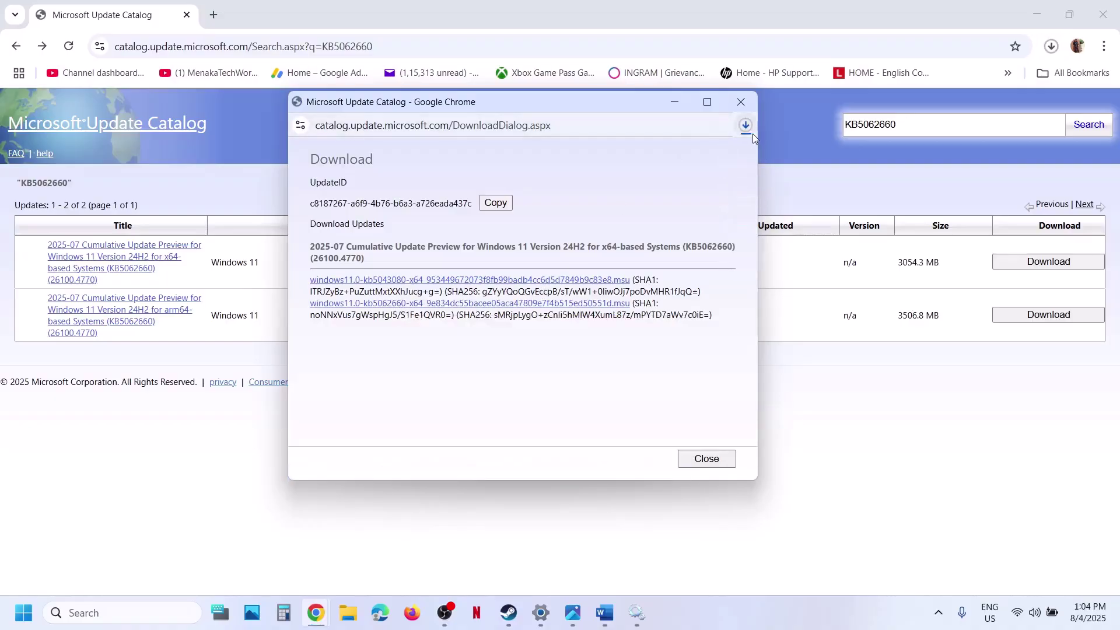
{"action": "left_click", "coordinate": [752, 134]}
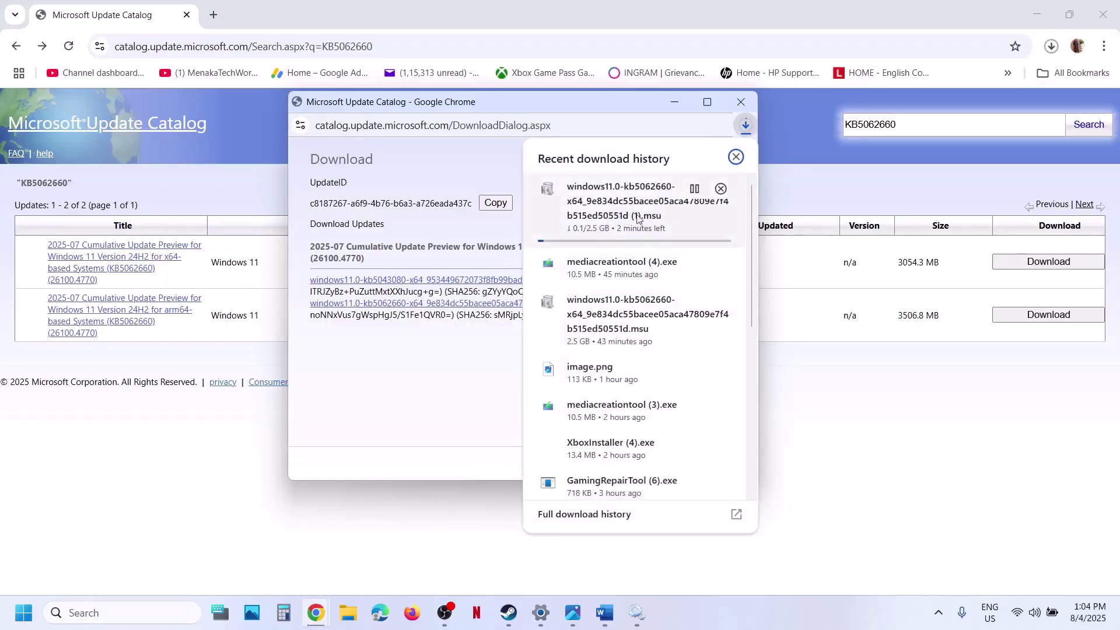
{"action": "left_click", "coordinate": [462, 354]}
{"action": "left_click", "coordinate": [674, 457]}
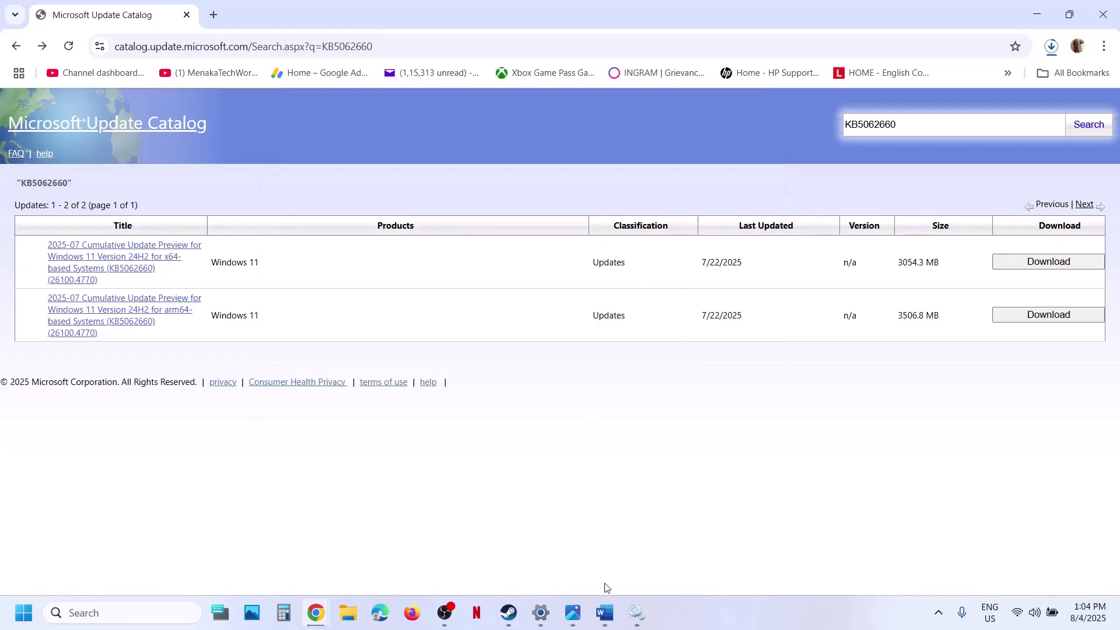
{"action": "left_click", "coordinate": [604, 612]}
{"action": "scroll", "coordinate": [378, 361], "scroll_direction": "down", "scroll_amount": 4}
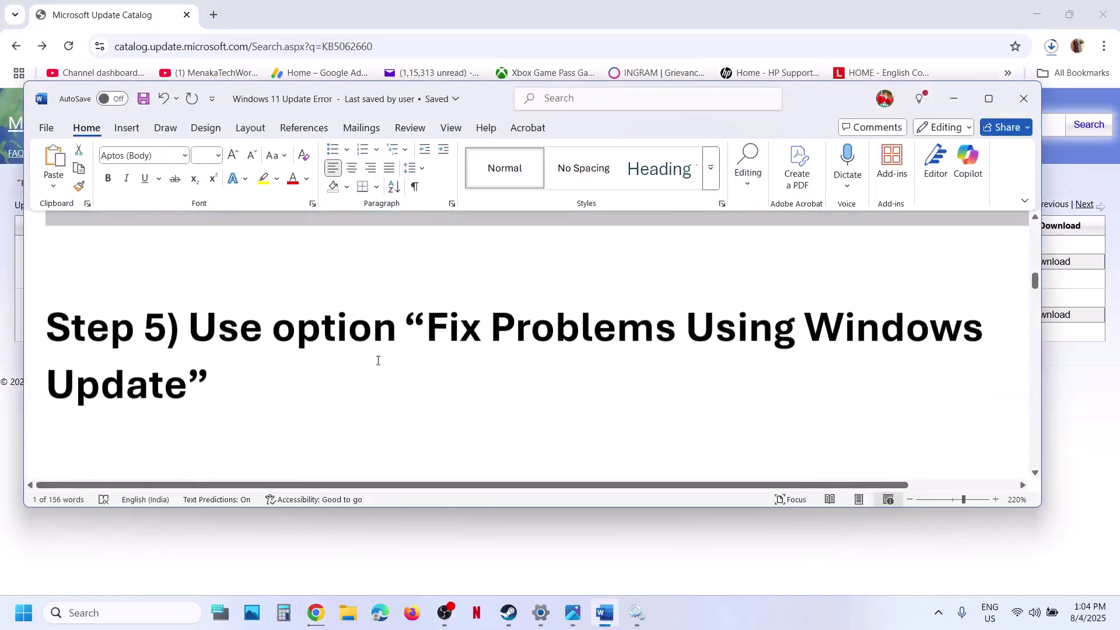
Step: Go from Windows Update to Advanced options to Recovery to reach Fix problems using Windows Update
{"action": "left_click_drag", "start_coordinate": [189, 289], "coordinate": [553, 296]}
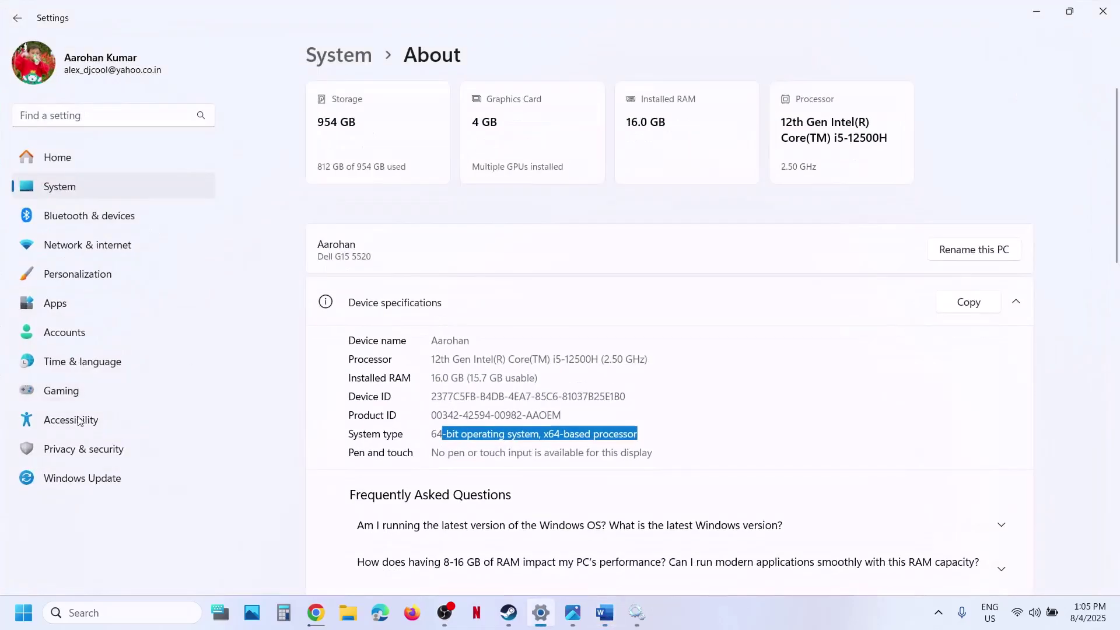
{"action": "left_click", "coordinate": [88, 478]}
{"action": "scroll", "coordinate": [497, 426], "scroll_direction": "down", "scroll_amount": 4}
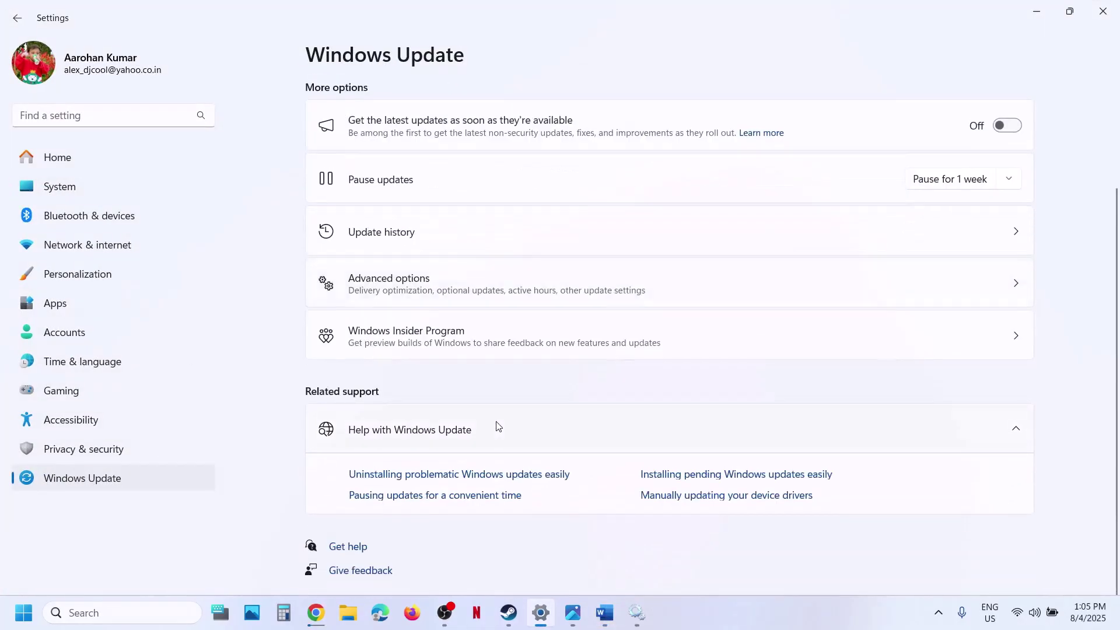
{"action": "left_click", "coordinate": [409, 298]}
{"action": "scroll", "coordinate": [488, 359], "scroll_direction": "down", "scroll_amount": 2}
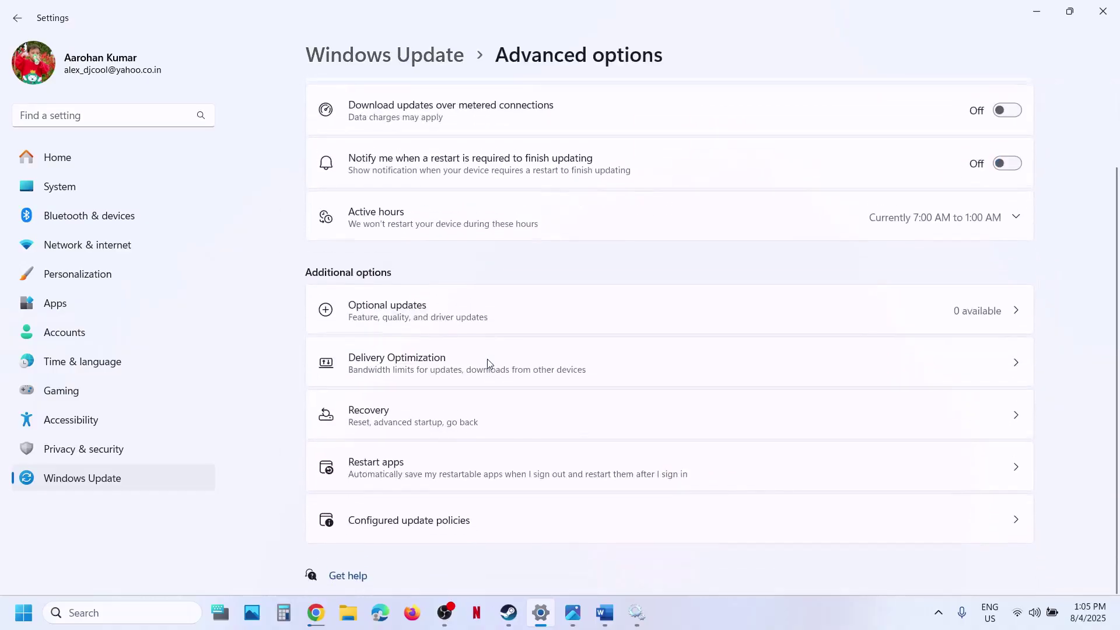
{"action": "left_click", "coordinate": [408, 424]}
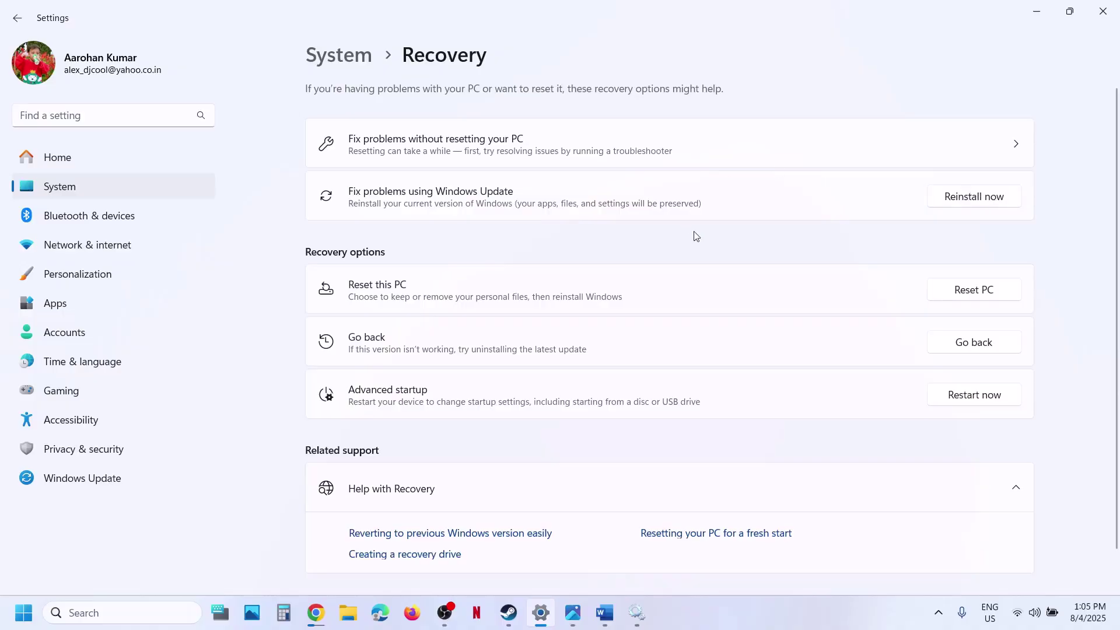
{"action": "left_click", "coordinate": [605, 613]}
Step: Copy the Step 6 commands from SC config trustedinstaller through net start appidsvc
{"action": "scroll", "coordinate": [449, 401], "scroll_direction": "down", "scroll_amount": 5}
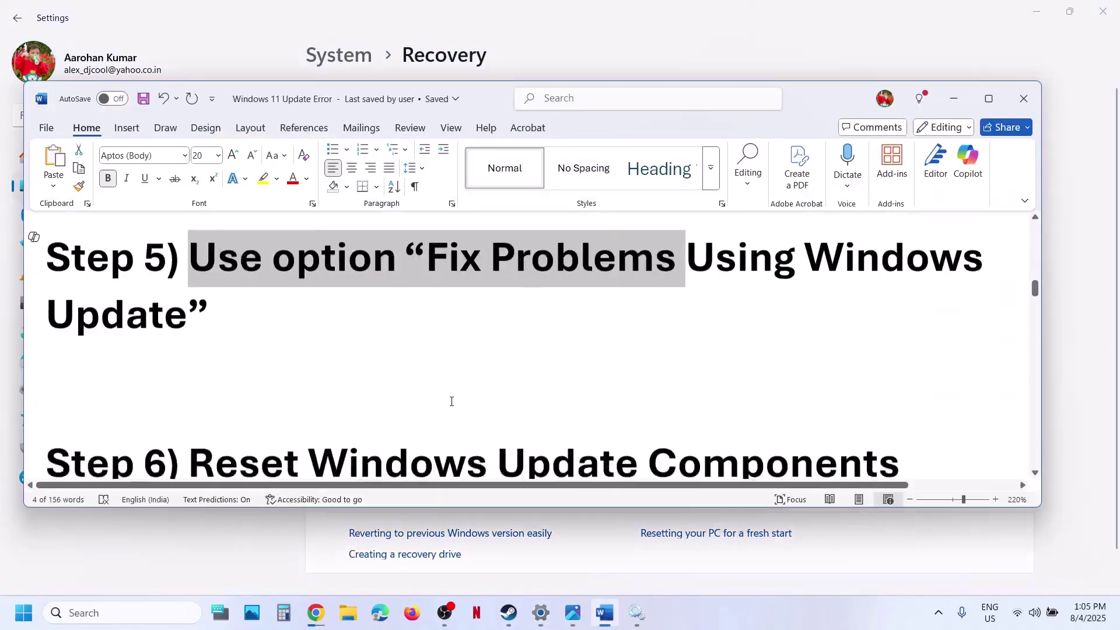
{"action": "scroll", "coordinate": [451, 401], "scroll_direction": "down", "scroll_amount": 2}
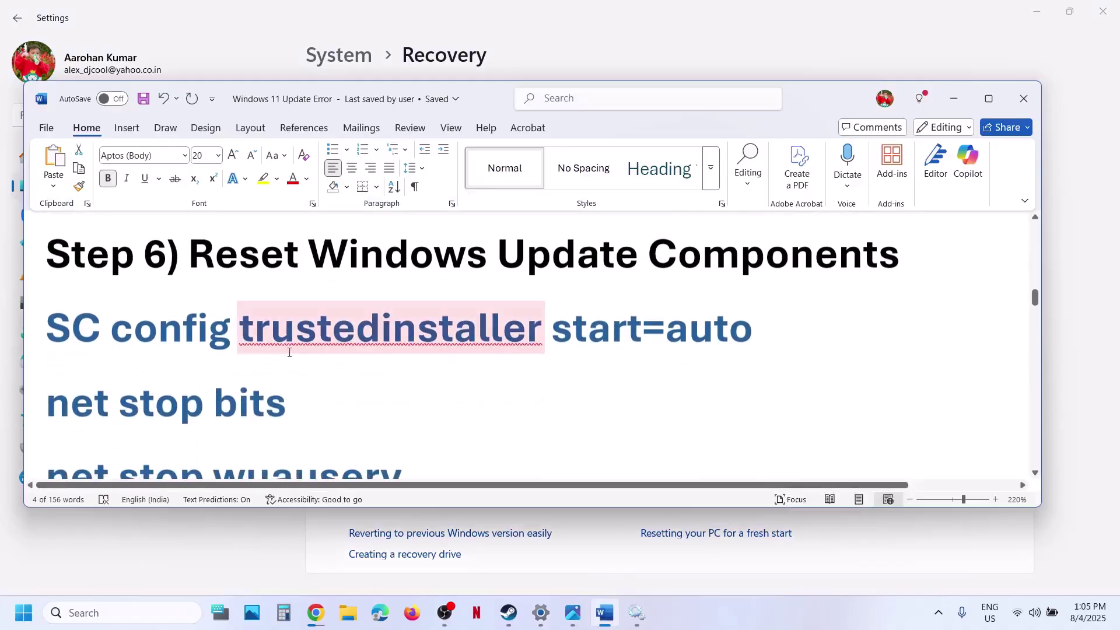
{"action": "left_click", "coordinate": [51, 326]}
{"action": "key", "text": "shift+Down"}
{"action": "key", "text": "shift+Down"}
{"action": "key", "text": "shift+Down"}
{"action": "key", "text": "shift+Down"}
{"action": "key", "text": "shift+Down"}
{"action": "key", "text": "shift+Down"}
{"action": "key", "text": "shift+Down"}
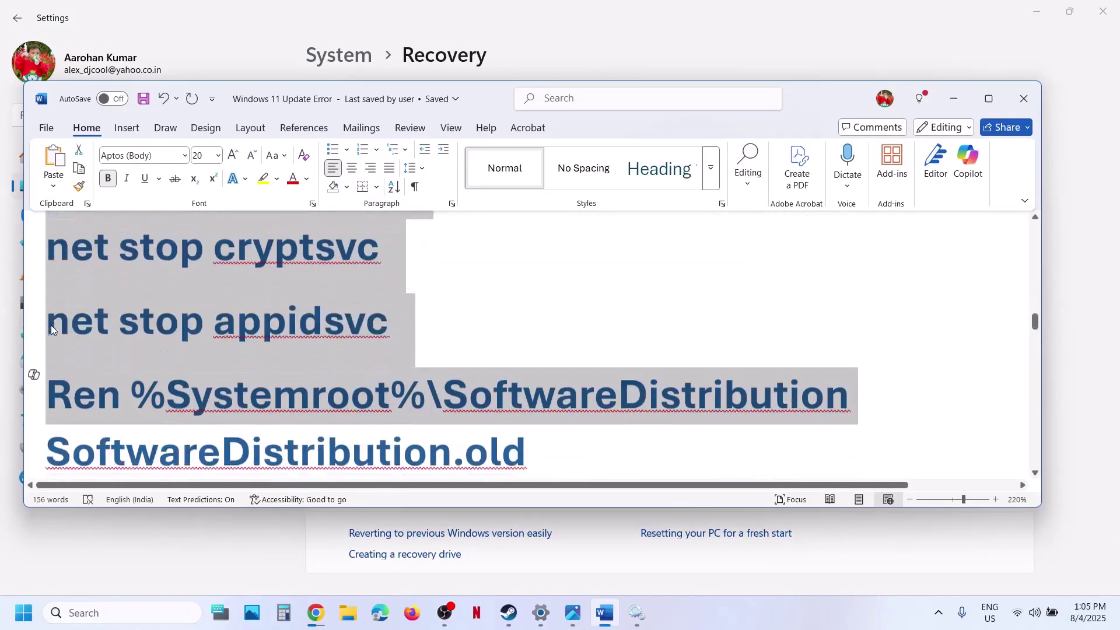
{"action": "key", "text": "shift+Down"}
{"action": "key", "text": "shift+Down"}
{"action": "key", "text": "shift+Down"}
{"action": "key", "text": "shift+Down"}
{"action": "key", "text": "shift+Down"}
{"action": "key", "text": "shift+Down"}
{"action": "key", "text": "shift+Down"}
{"action": "key", "text": "shift+Down"}
{"action": "key", "text": "shift+Down"}
{"action": "key", "text": "shift+Down"}
{"action": "key", "text": "shift+Down"}
{"action": "key", "text": "shift+Down"}
{"action": "key", "text": "shift+Down"}
{"action": "key", "text": "shift+Down"}
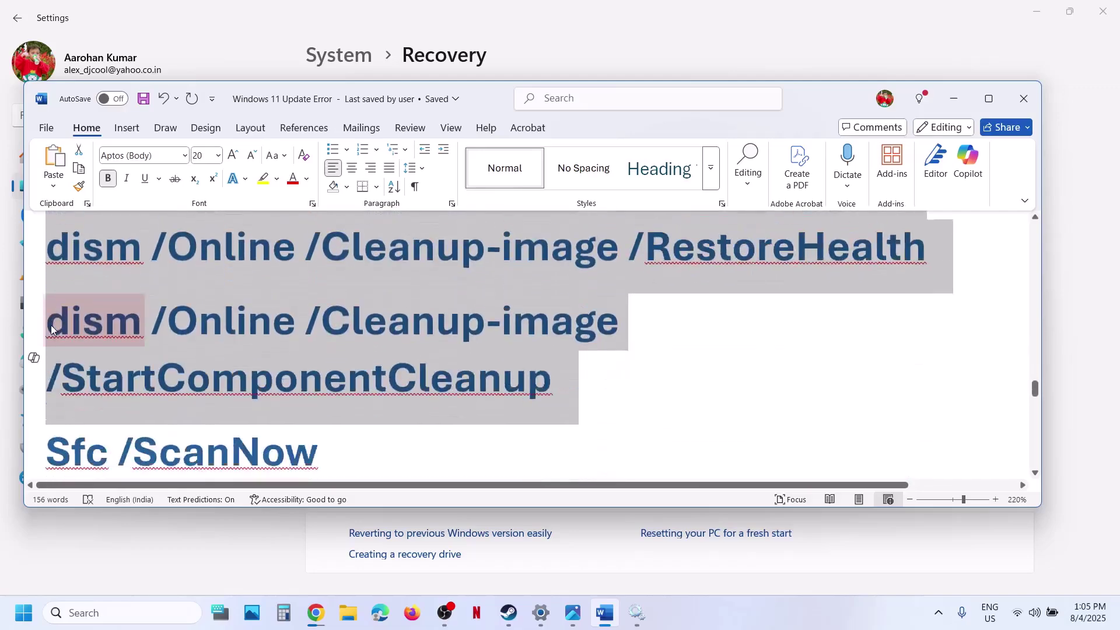
{"action": "key", "text": "shift+Down"}
{"action": "key", "text": "shift+Down"}
{"action": "key", "text": "shift+Down"}
{"action": "key", "text": "shift+Down"}
{"action": "key", "text": "shift+Down"}
{"action": "key", "text": "shift+Down"}
{"action": "key", "text": "shift+Down"}
{"action": "key", "text": "shift+Down"}
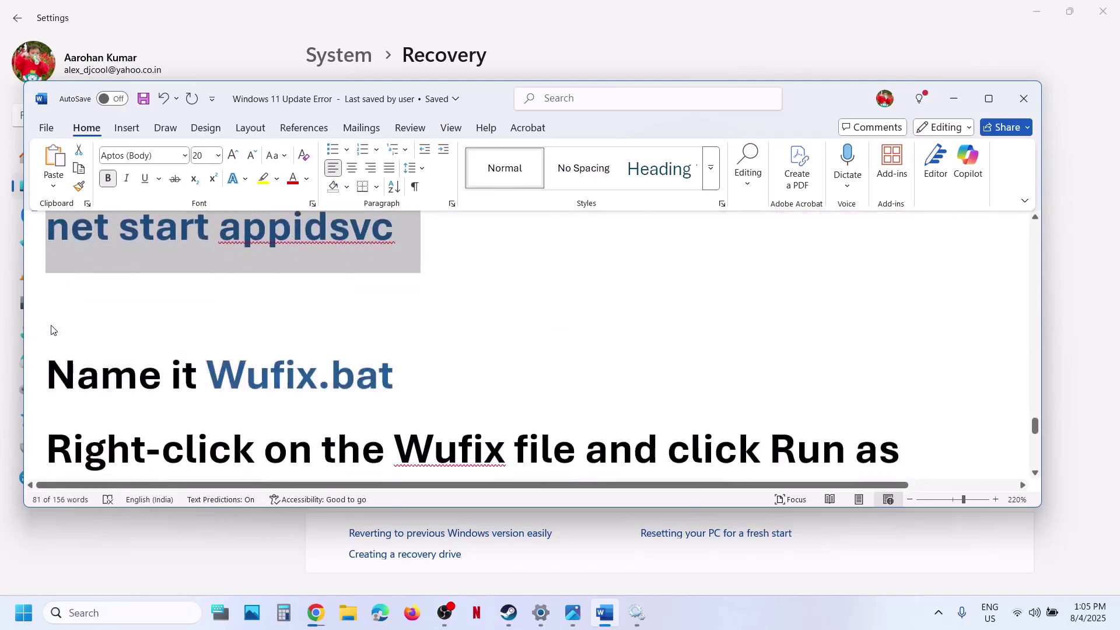
{"action": "scroll", "coordinate": [187, 315], "scroll_direction": "up", "scroll_amount": 2}
{"action": "right_click", "coordinate": [222, 310]}
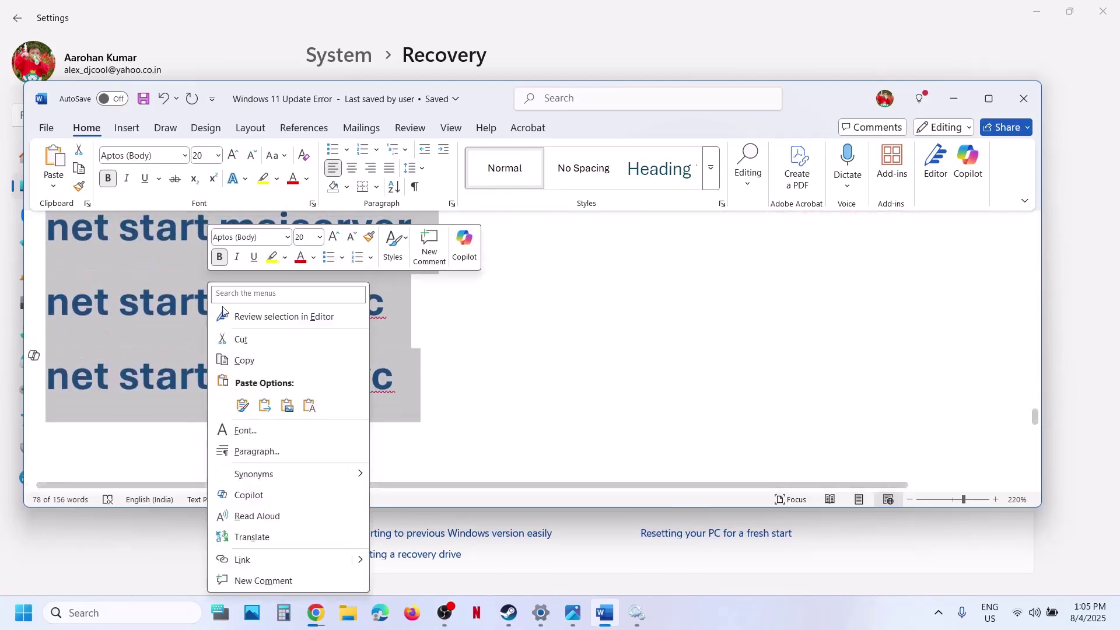
{"action": "left_click", "coordinate": [263, 361]}
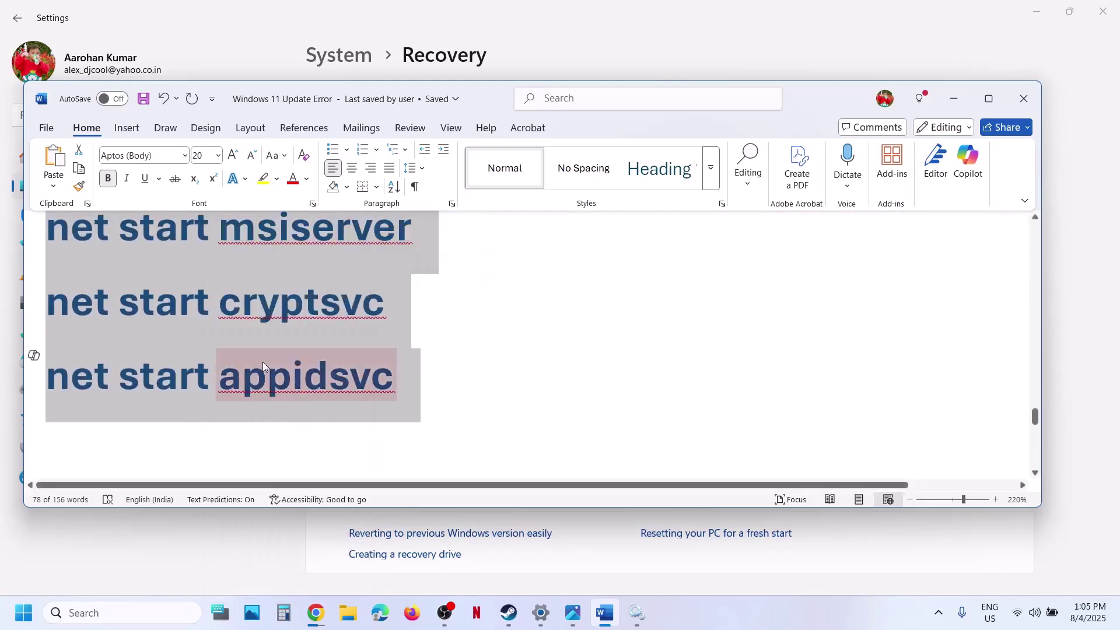
{"action": "left_click", "coordinate": [987, 102]}
Step: Paste the copied reset commands into a new Notepad note and start Save As
{"action": "left_click", "coordinate": [154, 613]}
{"action": "type", "text": "note"}
{"action": "key", "text": "Return"}
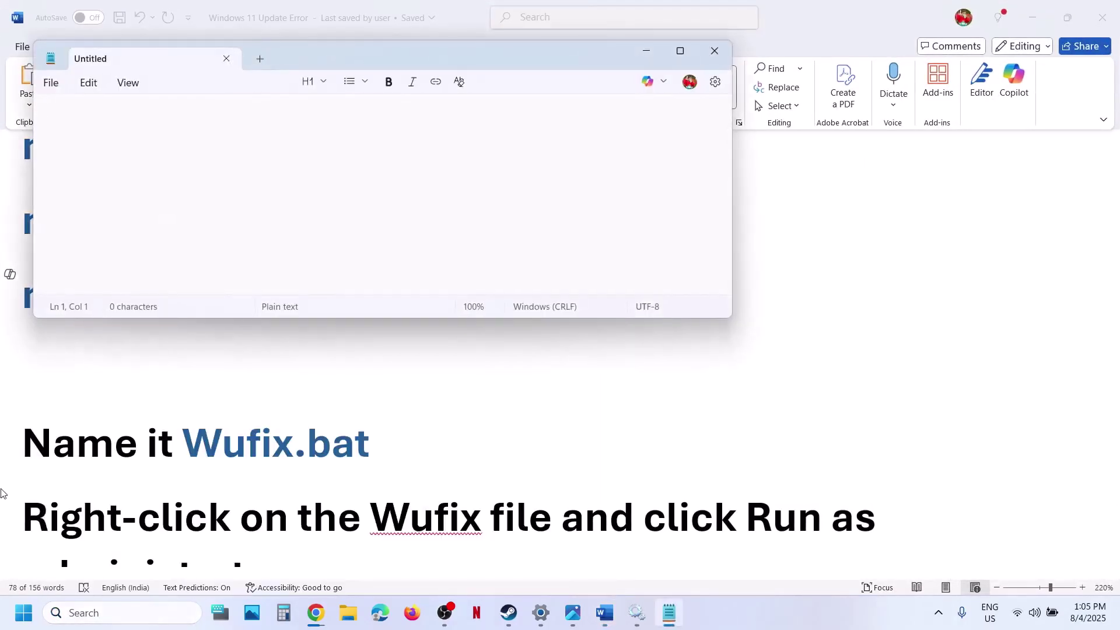
{"action": "key", "text": "ctrl+v"}
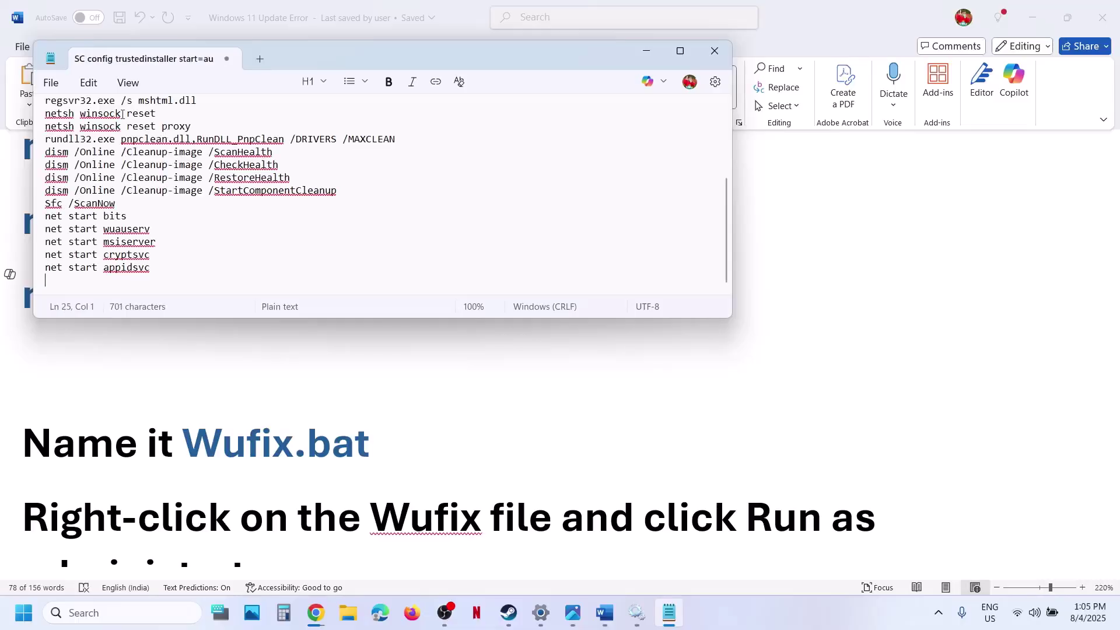
{"action": "left_click", "coordinate": [56, 85]}
{"action": "left_click", "coordinate": [76, 253]}
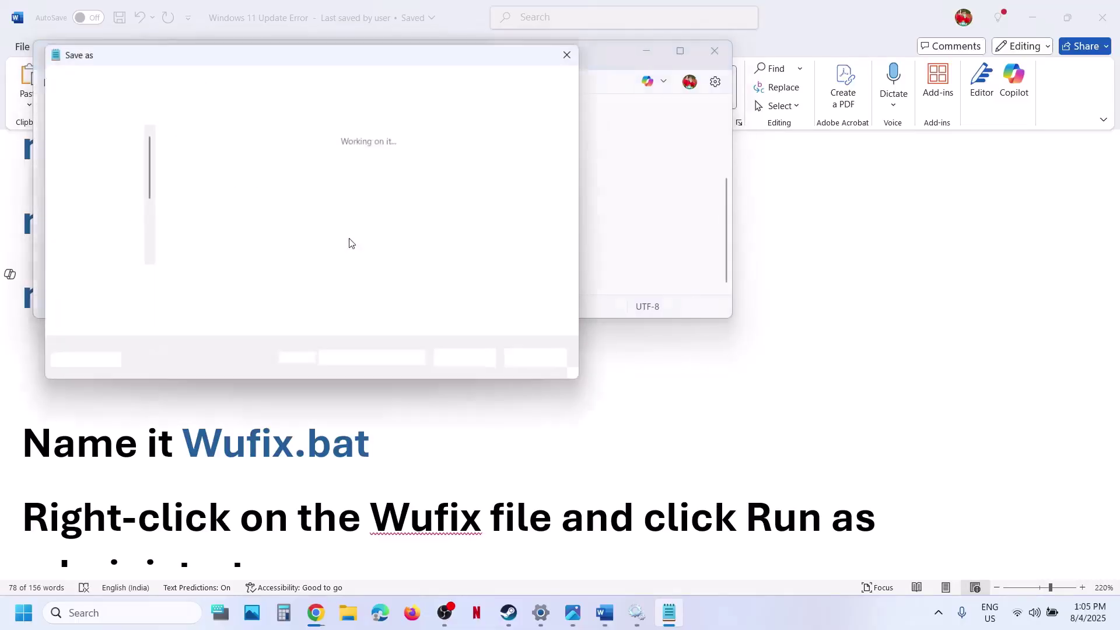
Step: Save the note to the Desktop as Wufix.bat with file type All files
{"action": "left_click", "coordinate": [87, 189]}
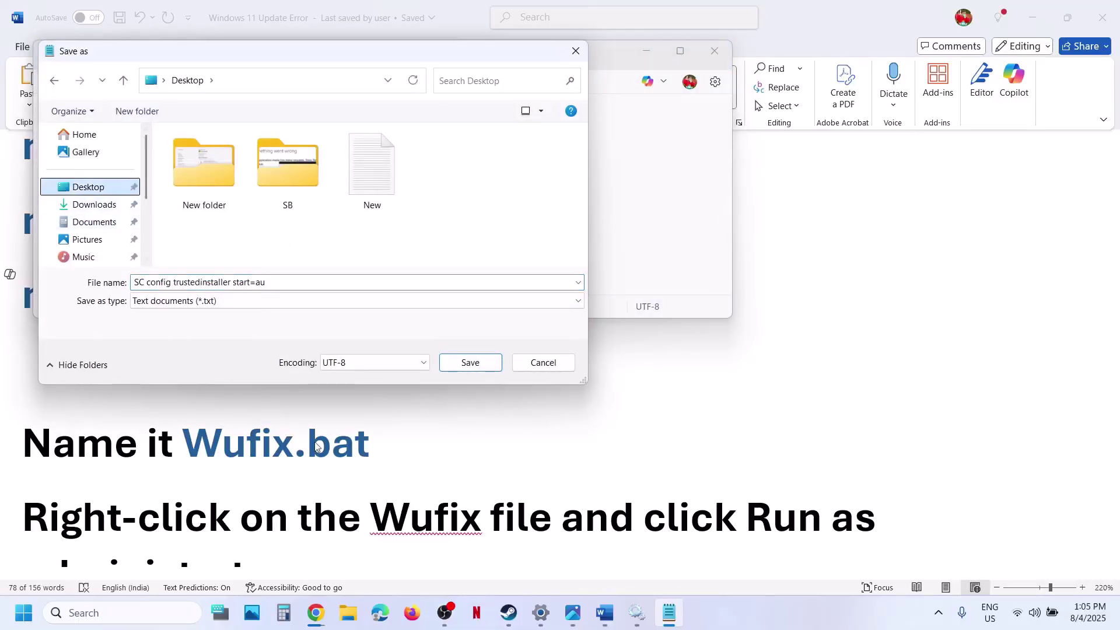
{"action": "key", "text": "alt+Tab"}
{"action": "left_click_drag", "start_coordinate": [377, 441], "coordinate": [183, 443]}
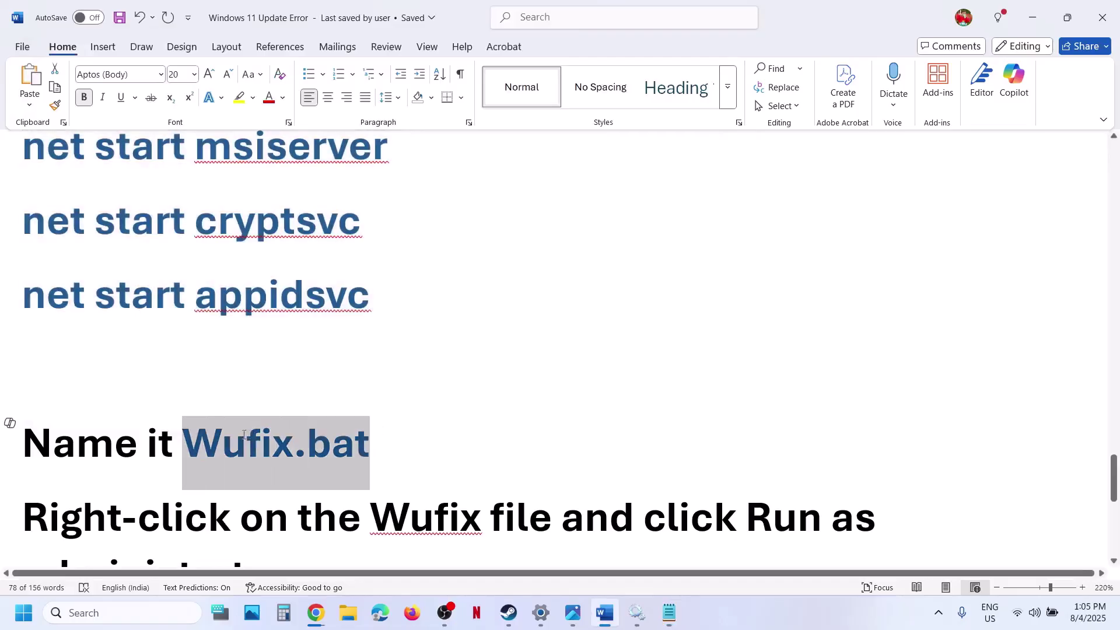
{"action": "left_click", "coordinate": [672, 613]}
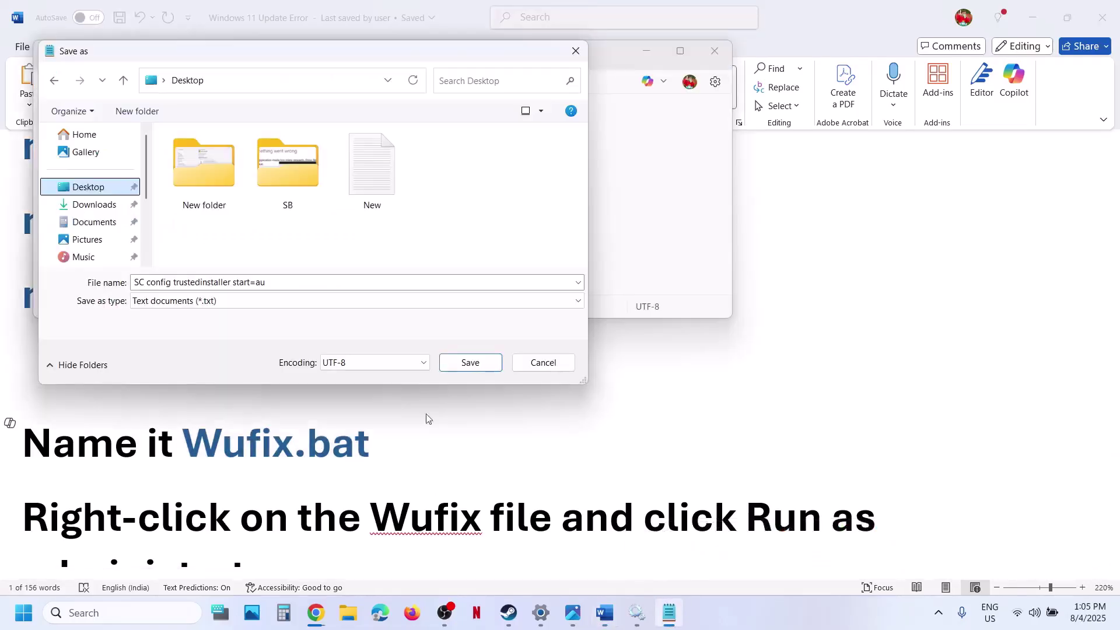
{"action": "left_click_drag", "start_coordinate": [283, 280], "coordinate": [119, 276]}
{"action": "type", "text": "Wufix.bat"}
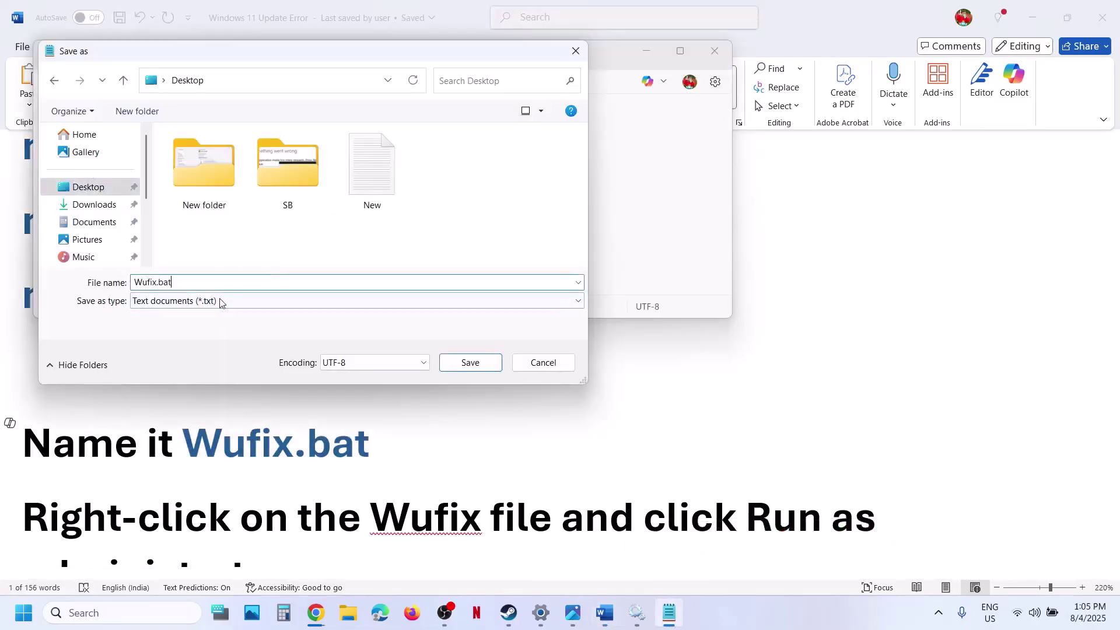
{"action": "left_click", "coordinate": [212, 301]}
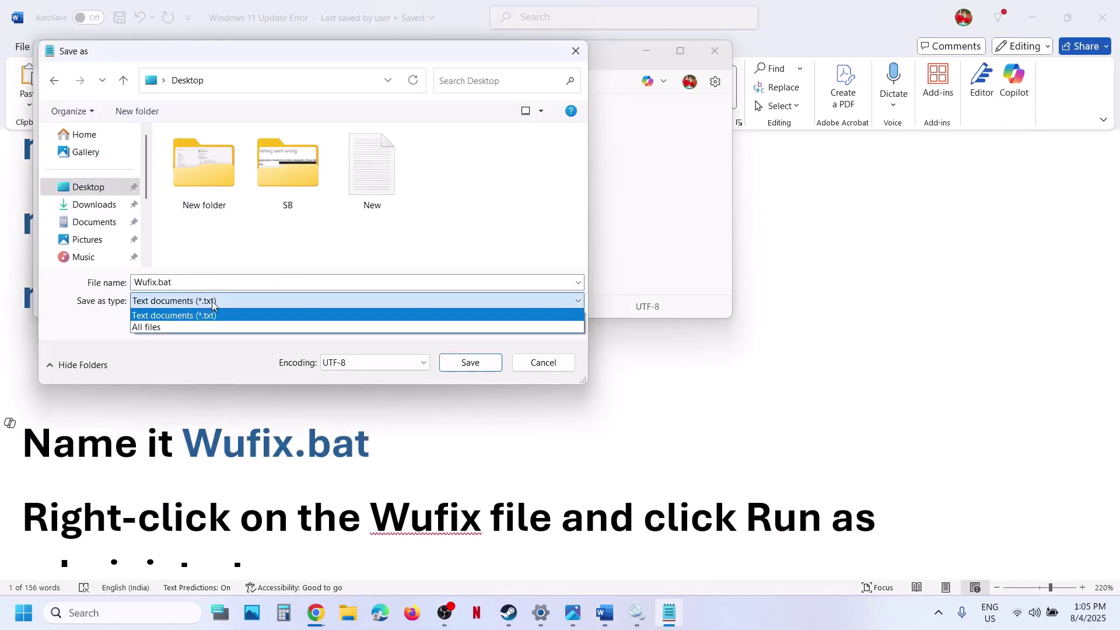
{"action": "left_click", "coordinate": [187, 327]}
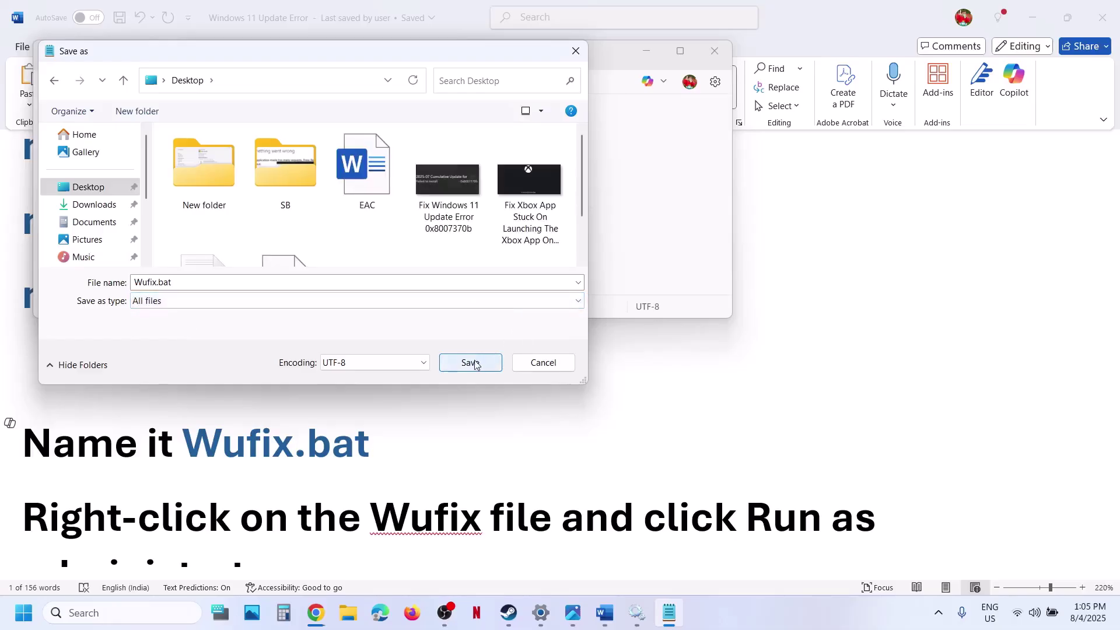
{"action": "left_click", "coordinate": [475, 361]}
Step: Run Wufix.bat from the desktop as administrator and approve the UAC prompt
{"action": "key", "text": "super+d"}
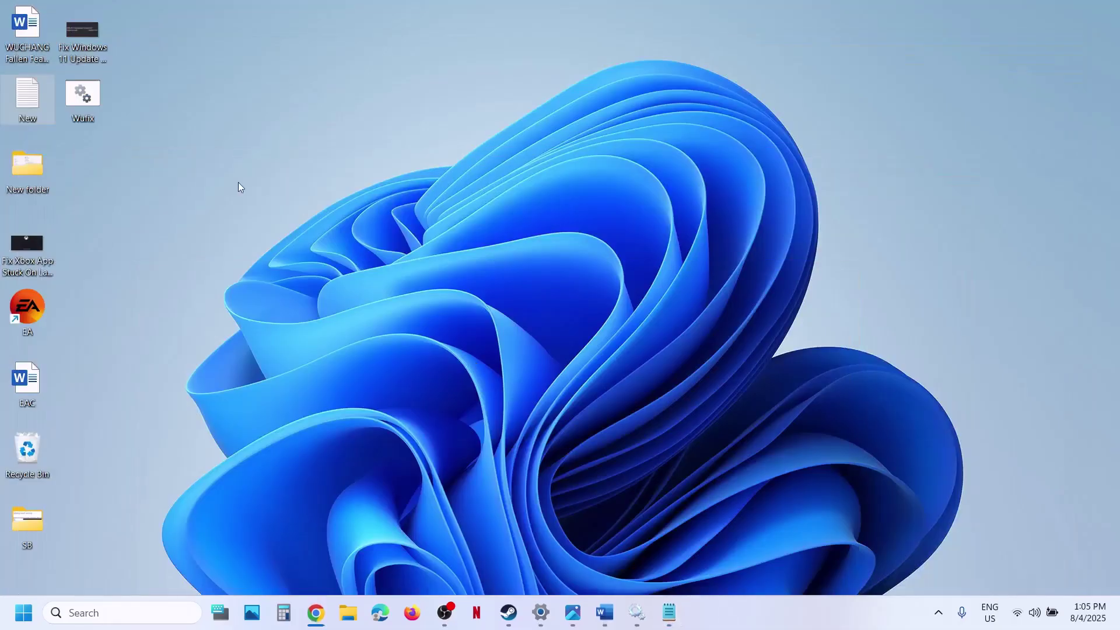
{"action": "left_click_drag", "start_coordinate": [86, 100], "coordinate": [529, 240]}
{"action": "right_click", "coordinate": [517, 244]}
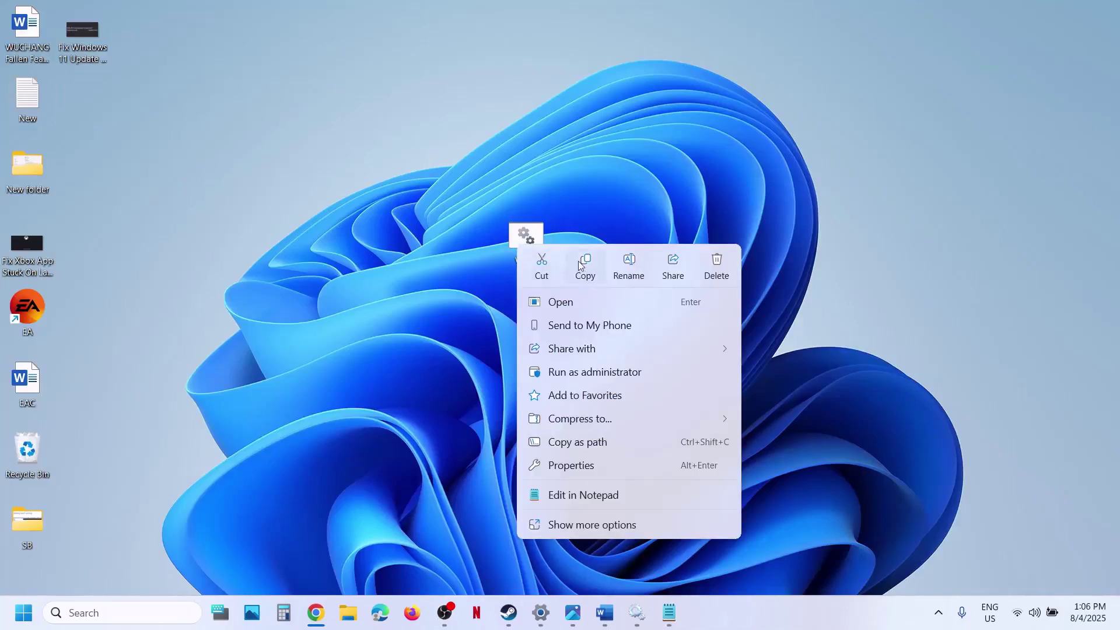
{"action": "left_click", "coordinate": [473, 240]}
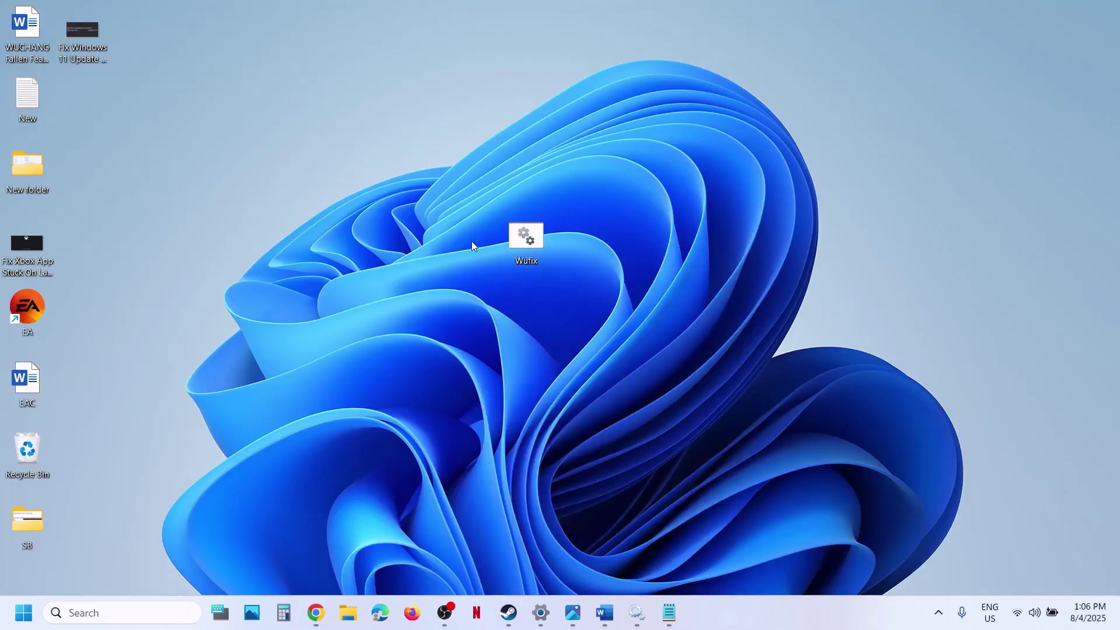
{"action": "right_click", "coordinate": [528, 244]}
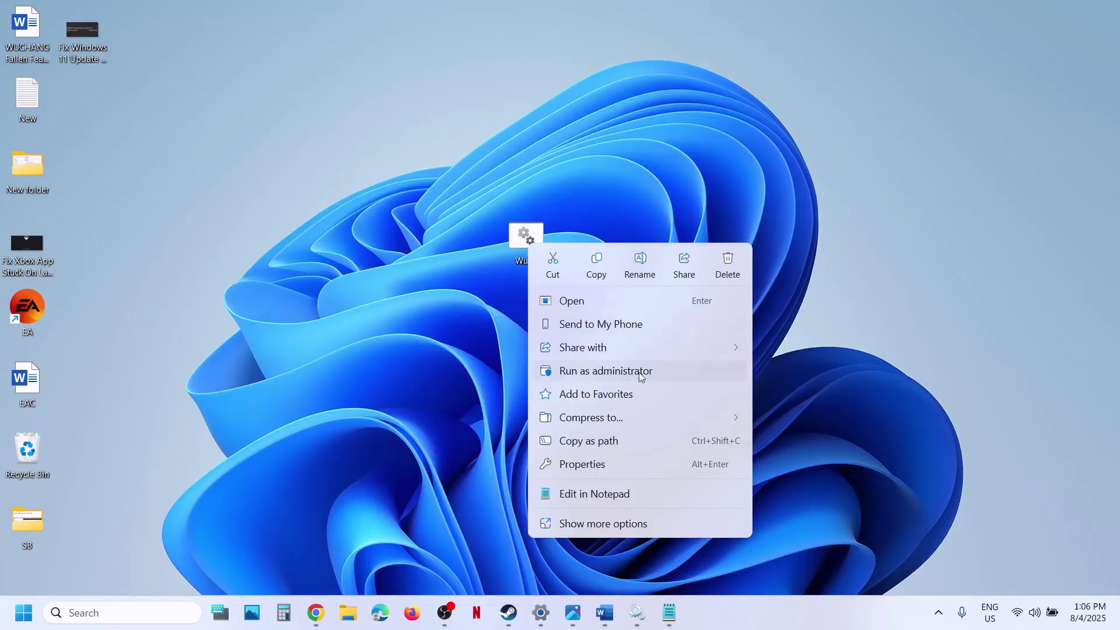
{"action": "left_click", "coordinate": [642, 372]}
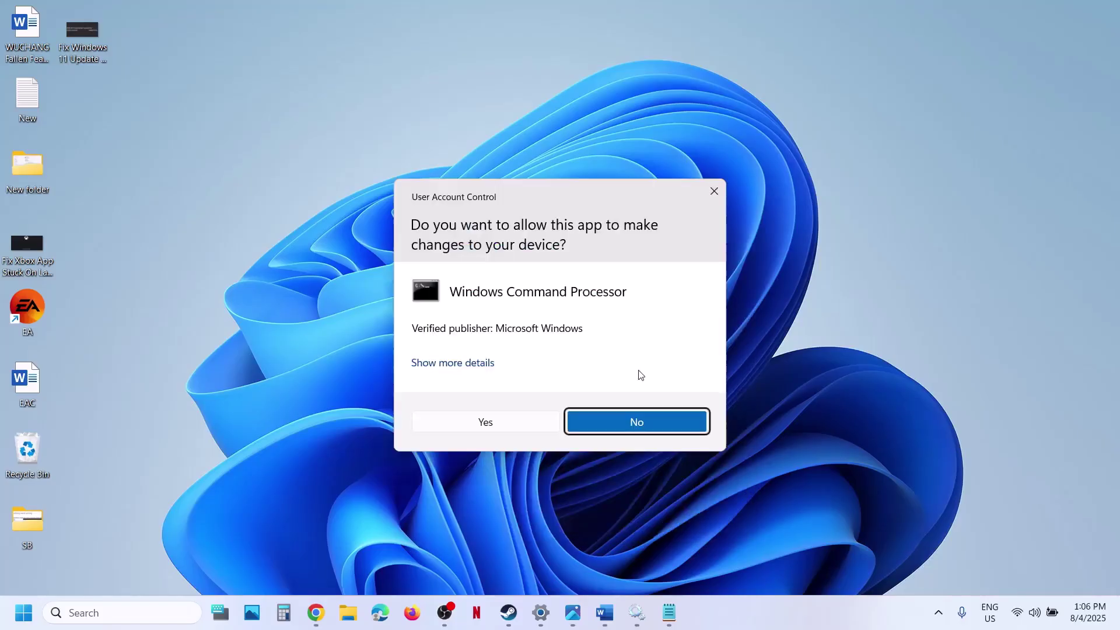
{"action": "left_click", "coordinate": [468, 421]}
{"action": "left_click_drag", "start_coordinate": [541, 145], "coordinate": [453, 51]}
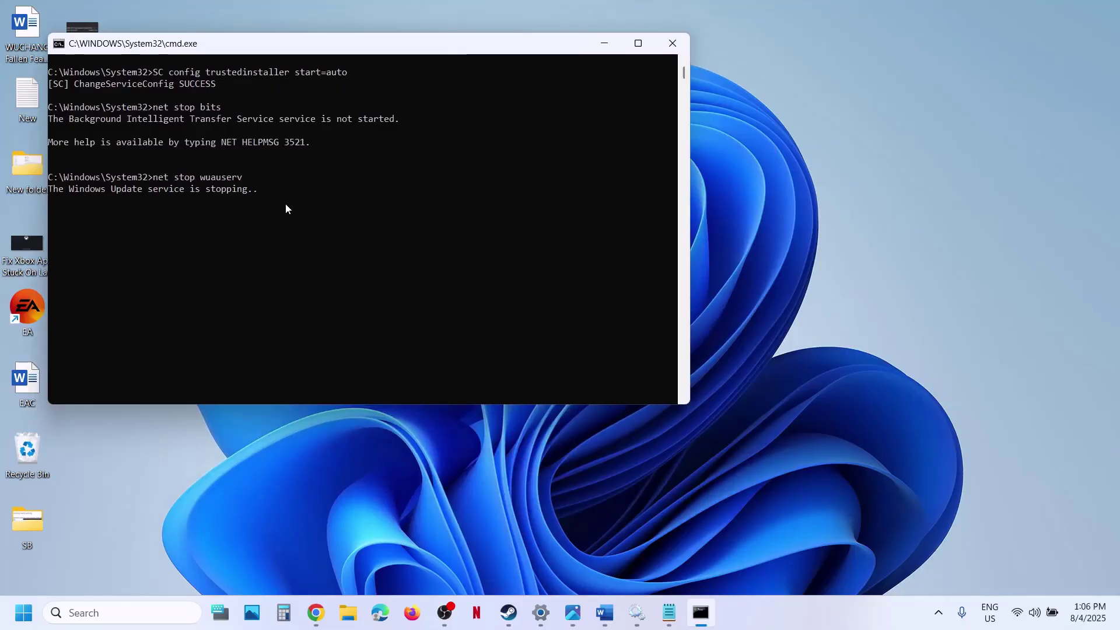
Step: Resume the paused Wufix console output twice, then return to the Word notes
{"action": "left_click", "coordinate": [318, 211]}
{"action": "key", "text": "Escape"}
{"action": "left_click", "coordinate": [375, 228]}
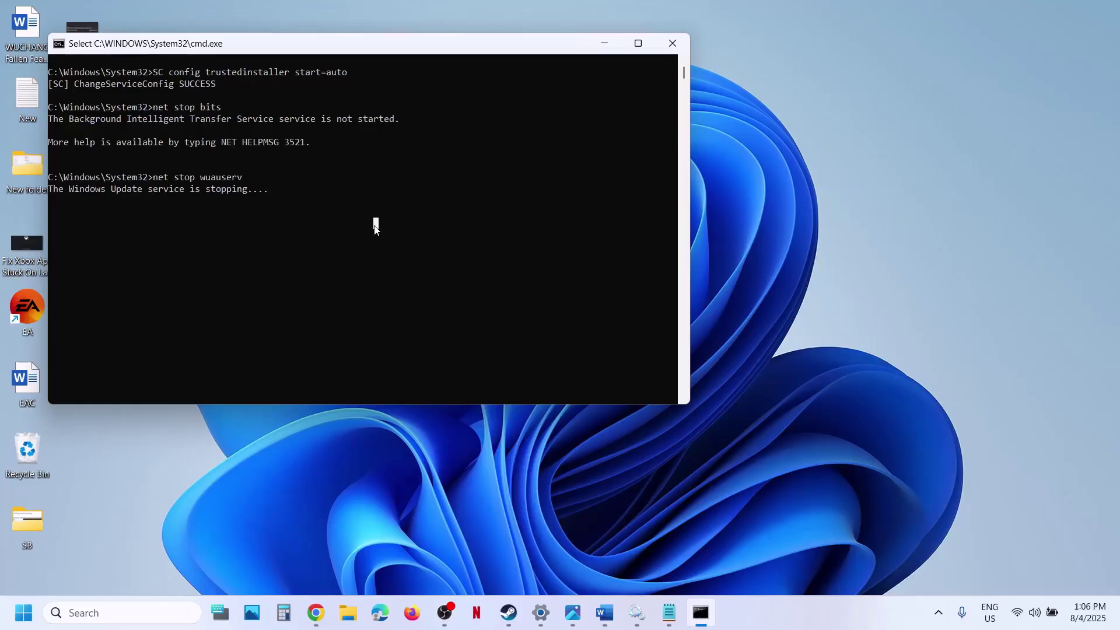
{"action": "key", "text": "Escape"}
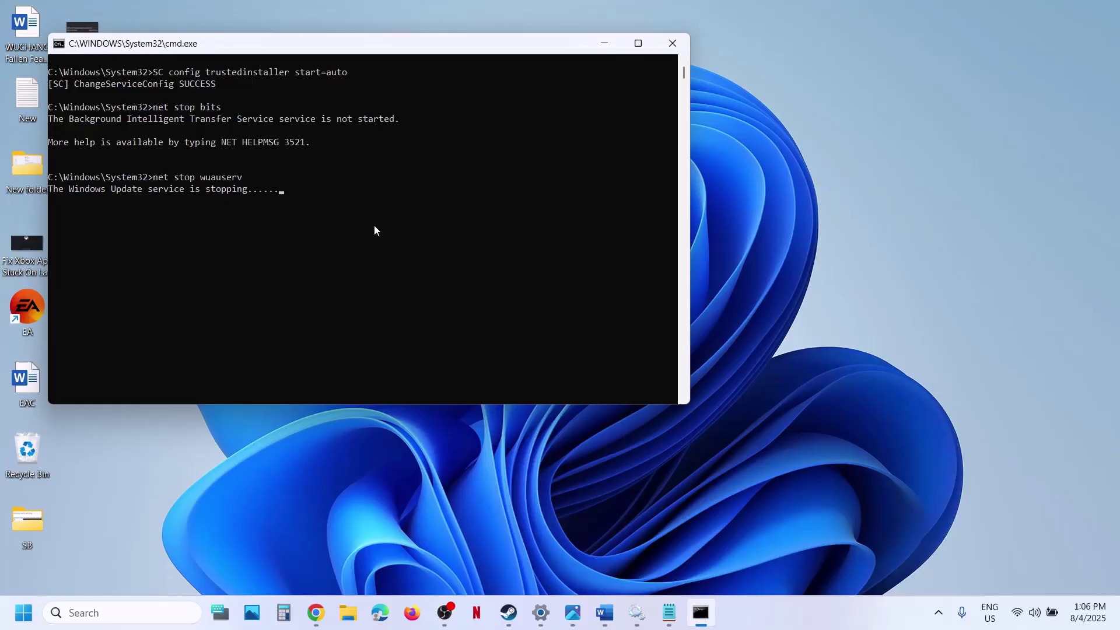
{"action": "left_click", "coordinate": [604, 612]}
{"action": "scroll", "coordinate": [400, 296], "scroll_direction": "up", "scroll_amount": 6}
Step: Select the DISM CheckHealth through Sfc /ScanNow commands in Word, then unpause the Wufix console
{"action": "scroll", "coordinate": [400, 296], "scroll_direction": "up", "scroll_amount": 2}
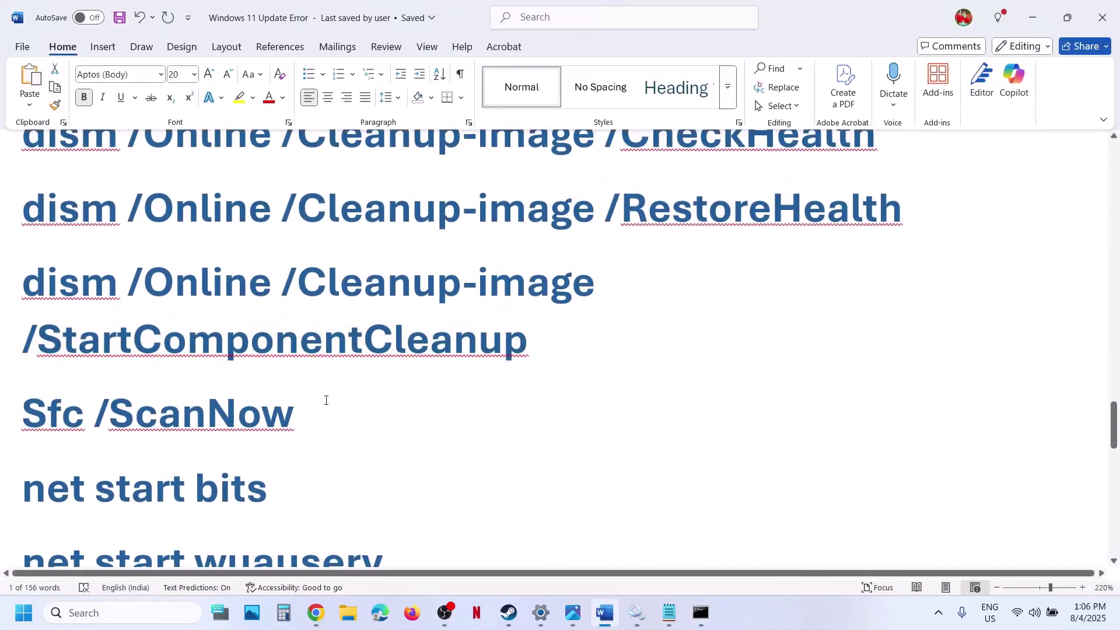
{"action": "left_click_drag", "start_coordinate": [315, 413], "coordinate": [24, 140]}
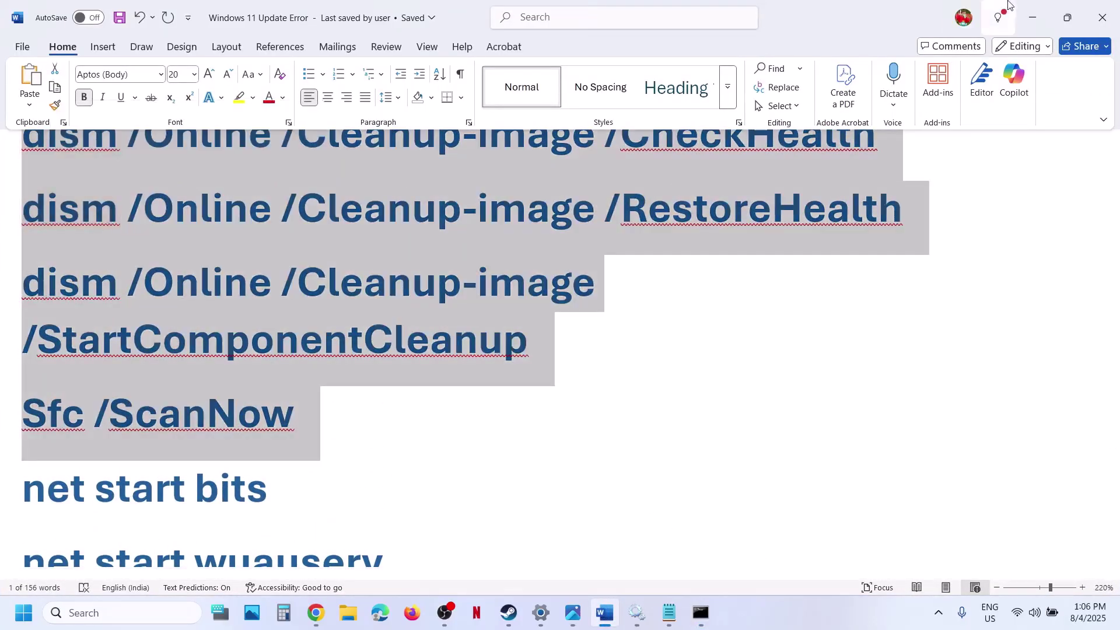
{"action": "left_click", "coordinate": [1031, 18]}
{"action": "left_click", "coordinate": [370, 274]}
{"action": "right_click", "coordinate": [369, 274]}
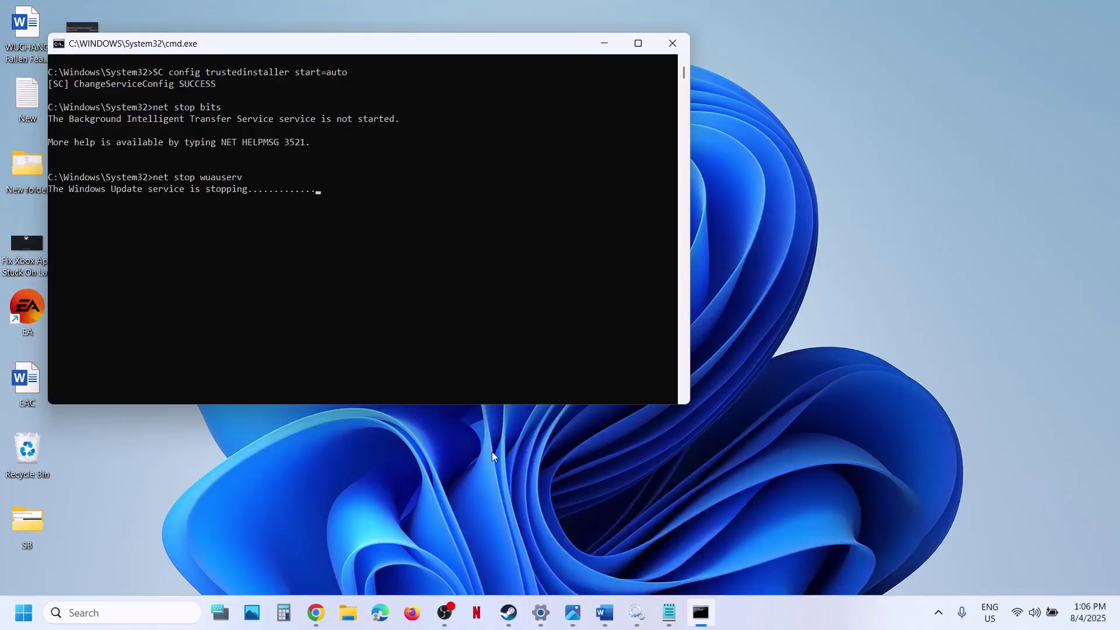
{"action": "left_click", "coordinate": [604, 612]}
Step: Select the Step 7 Windows 11 download link in Word and switch to Chrome
{"action": "scroll", "coordinate": [434, 472], "scroll_direction": "down", "scroll_amount": 15}
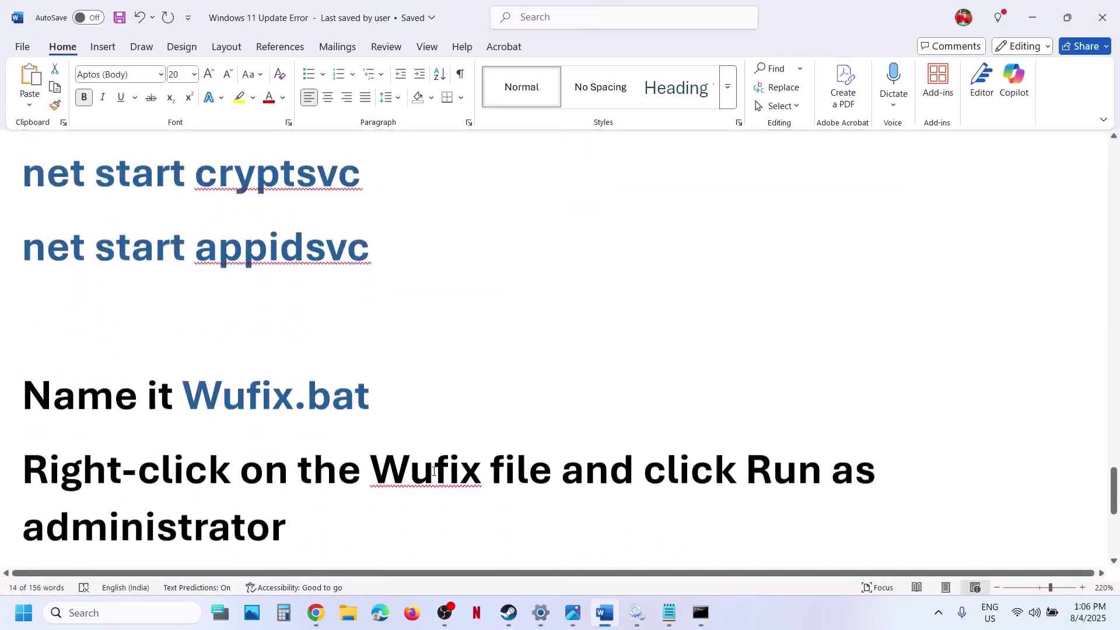
{"action": "scroll", "coordinate": [434, 471], "scroll_direction": "down", "scroll_amount": 1}
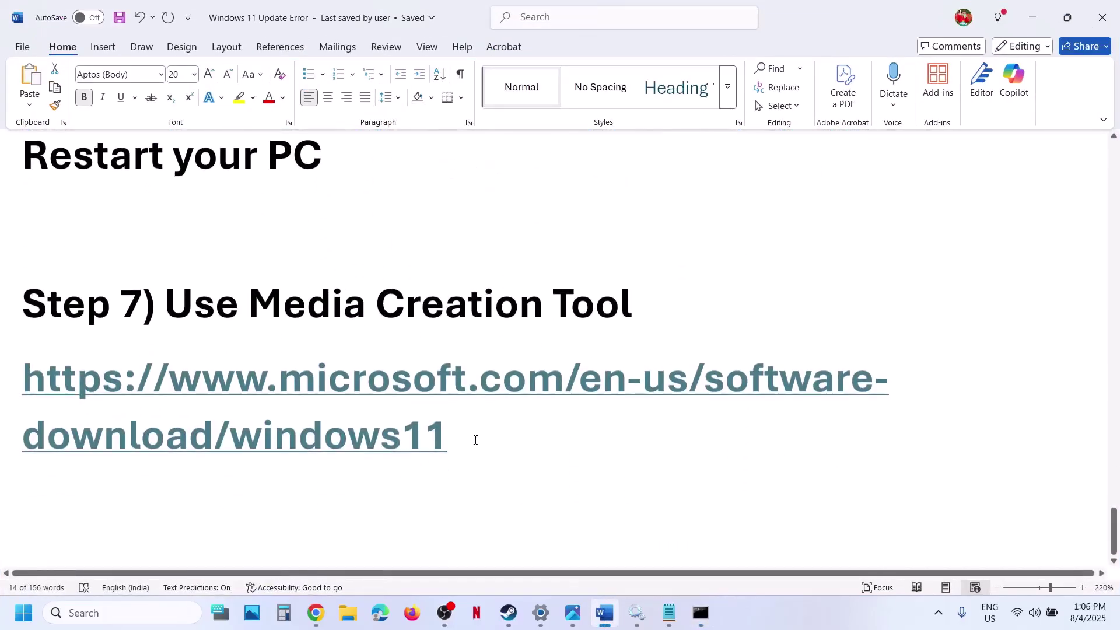
{"action": "left_click_drag", "start_coordinate": [425, 417], "coordinate": [13, 399]}
{"action": "key", "text": "ctrl+c"}
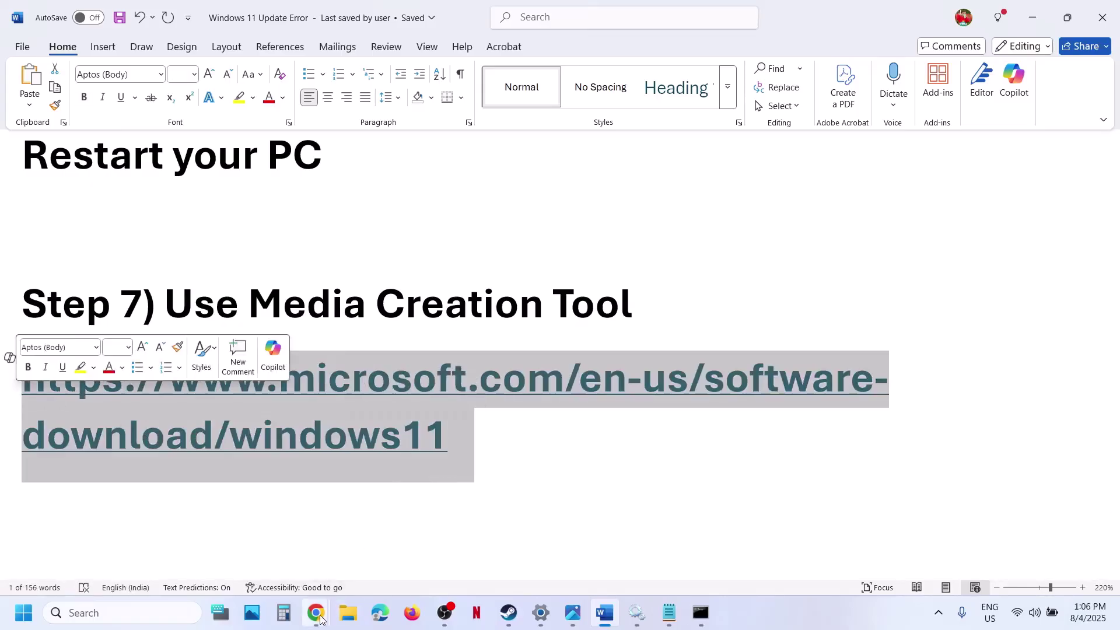
{"action": "mouse_move", "coordinate": [319, 620]}
{"action": "left_click", "coordinate": [291, 528]}
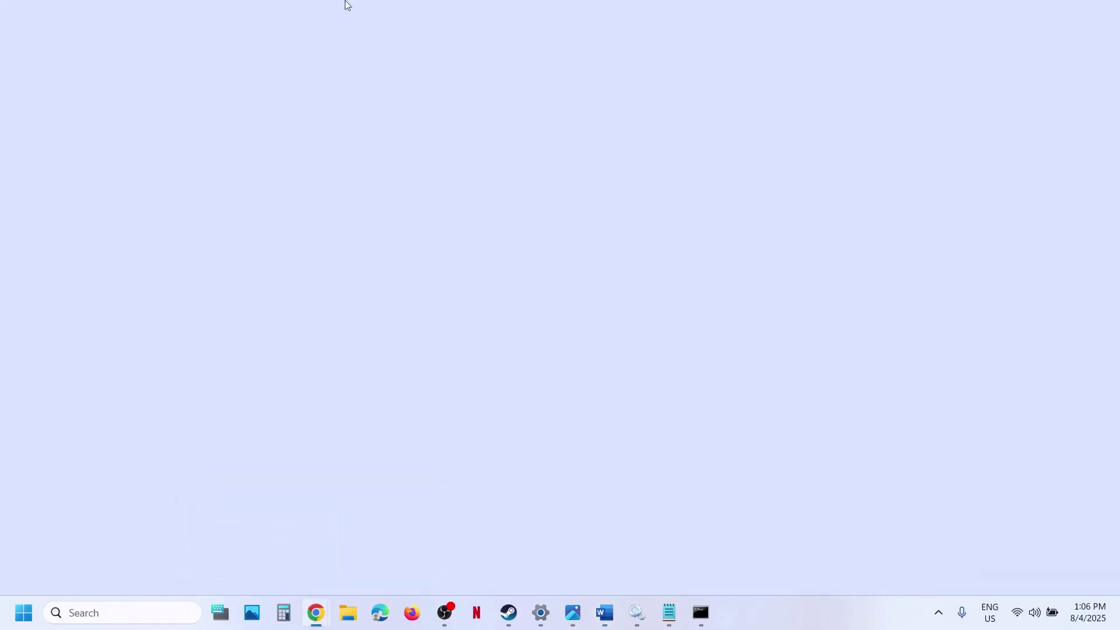
Step: Load the pasted Windows 11 download page in a new tab and download the Media Creation Tool
{"action": "left_click", "coordinate": [209, 20]}
{"action": "key", "text": "ctrl+v"}
{"action": "key", "text": "Return"}
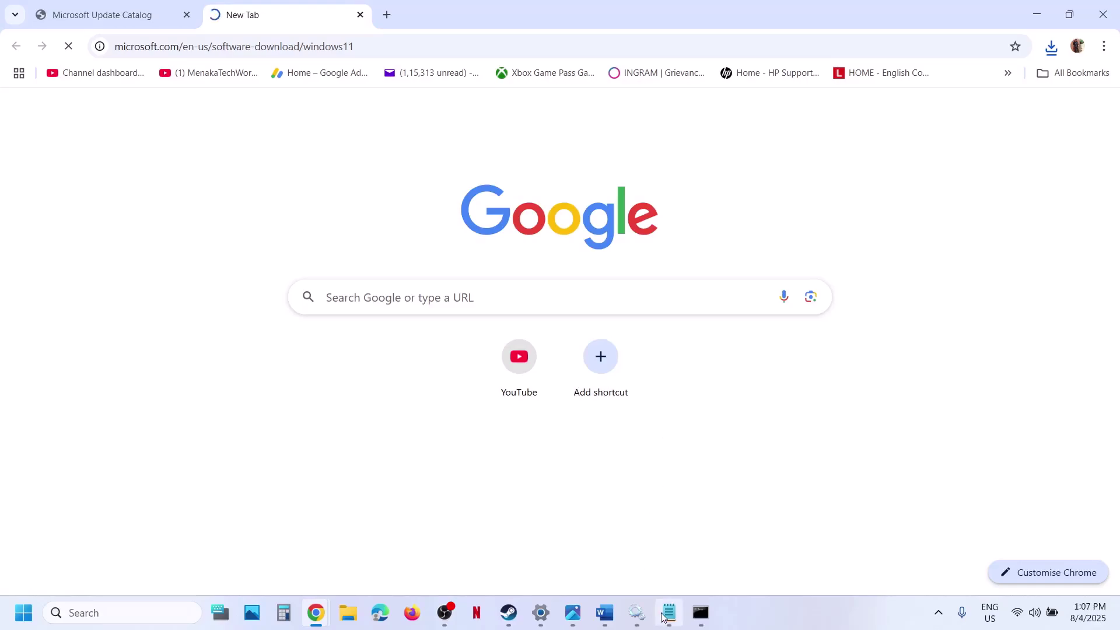
{"action": "mouse_move", "coordinate": [668, 624]}
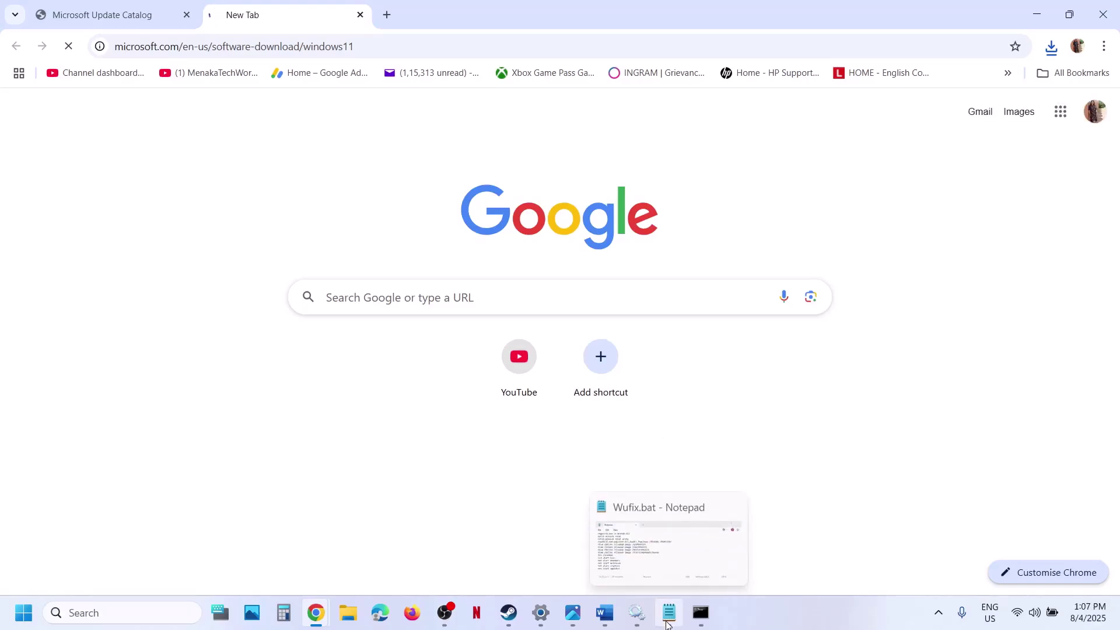
{"action": "scroll", "coordinate": [474, 452], "scroll_direction": "down", "scroll_amount": 4}
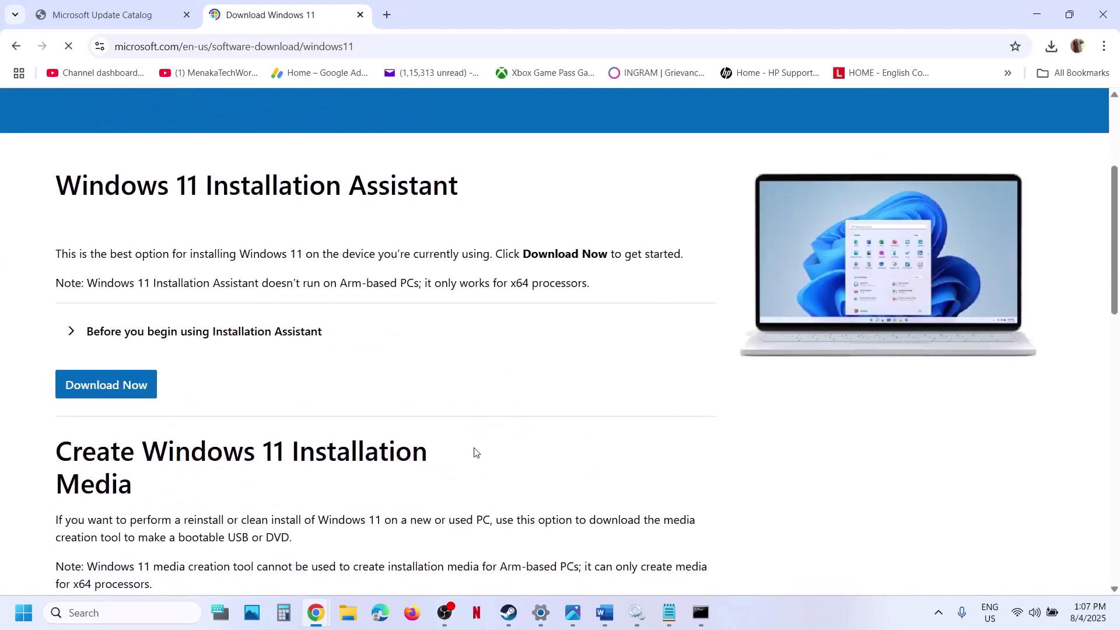
{"action": "scroll", "coordinate": [474, 452], "scroll_direction": "down", "scroll_amount": 5}
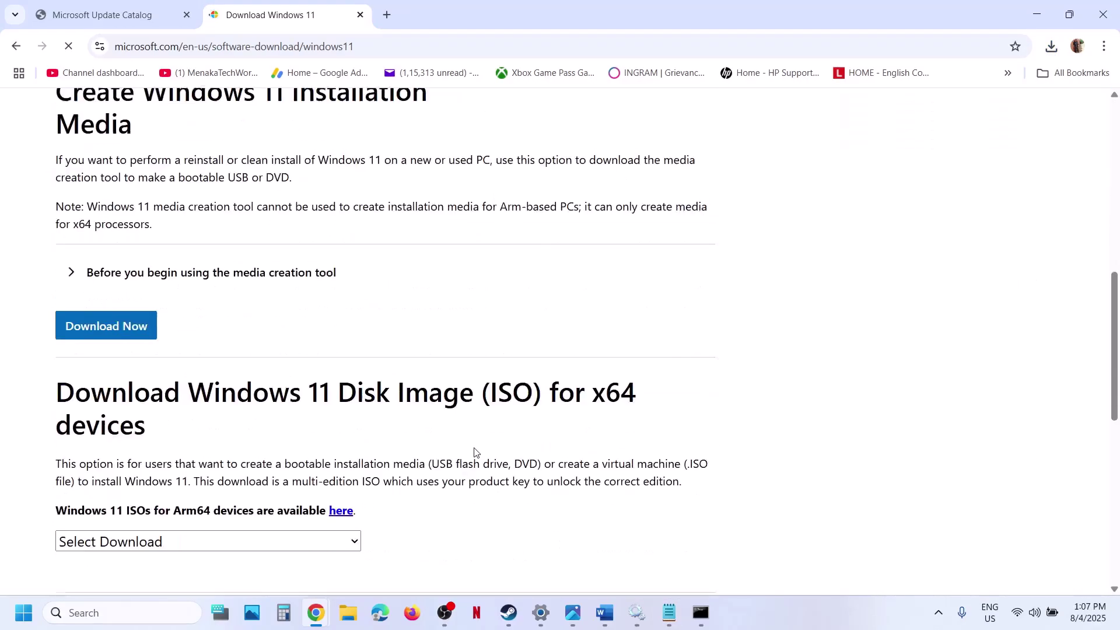
{"action": "left_click", "coordinate": [115, 328]}
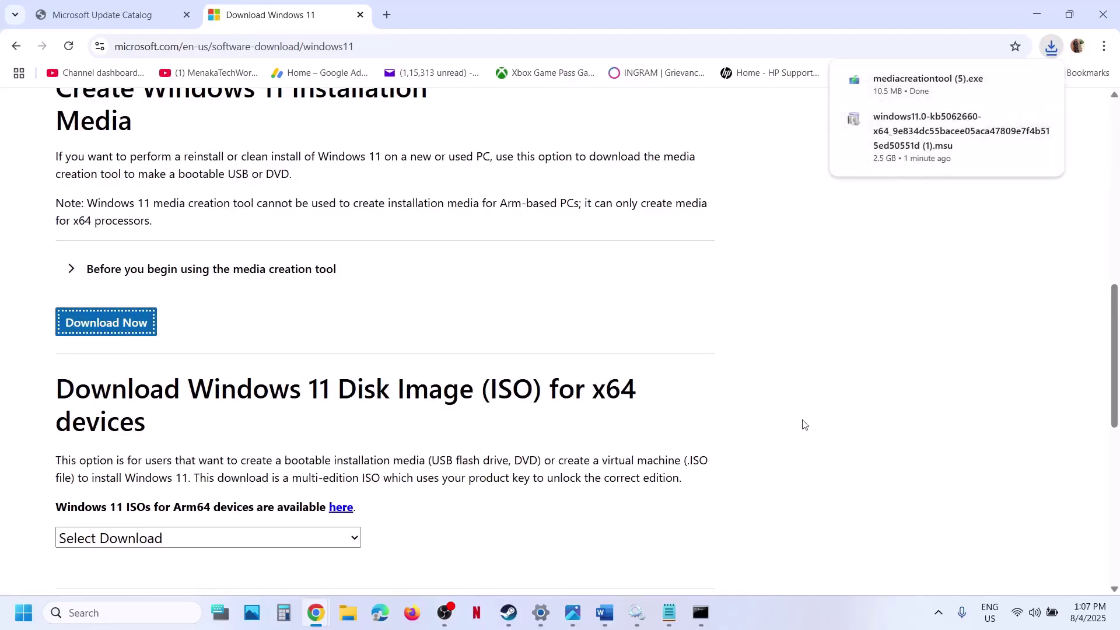
{"action": "left_click", "coordinate": [570, 616]}
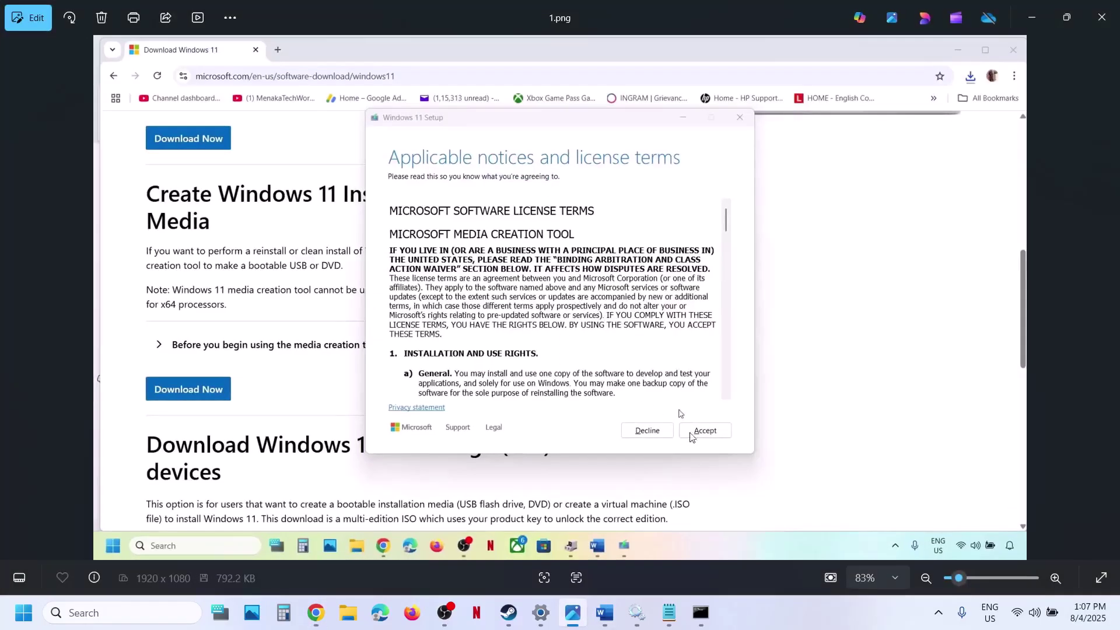
Step: Step from the language and edition screenshot through 8.png showing the saved Windows ISO
{"action": "key", "text": "Right"}
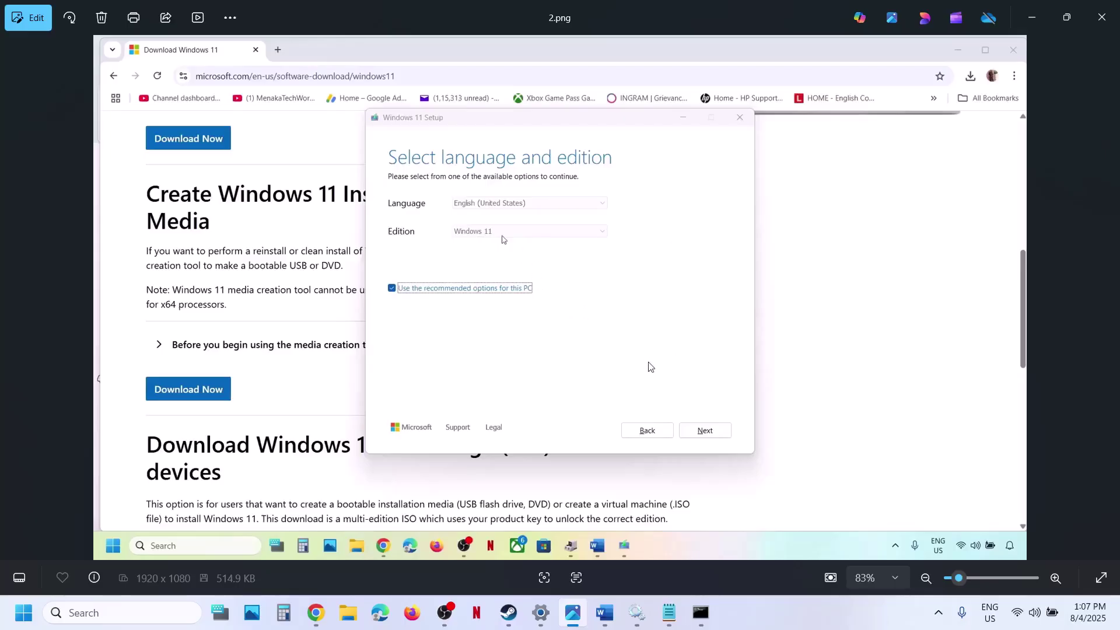
{"action": "key", "text": "Right"}
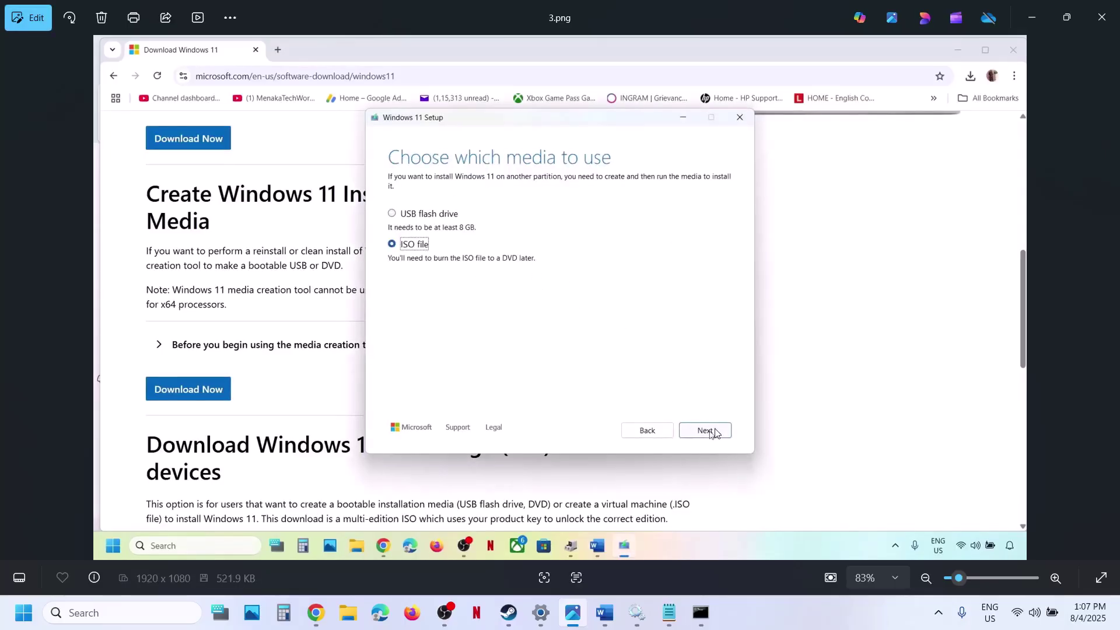
{"action": "key", "text": "Right"}
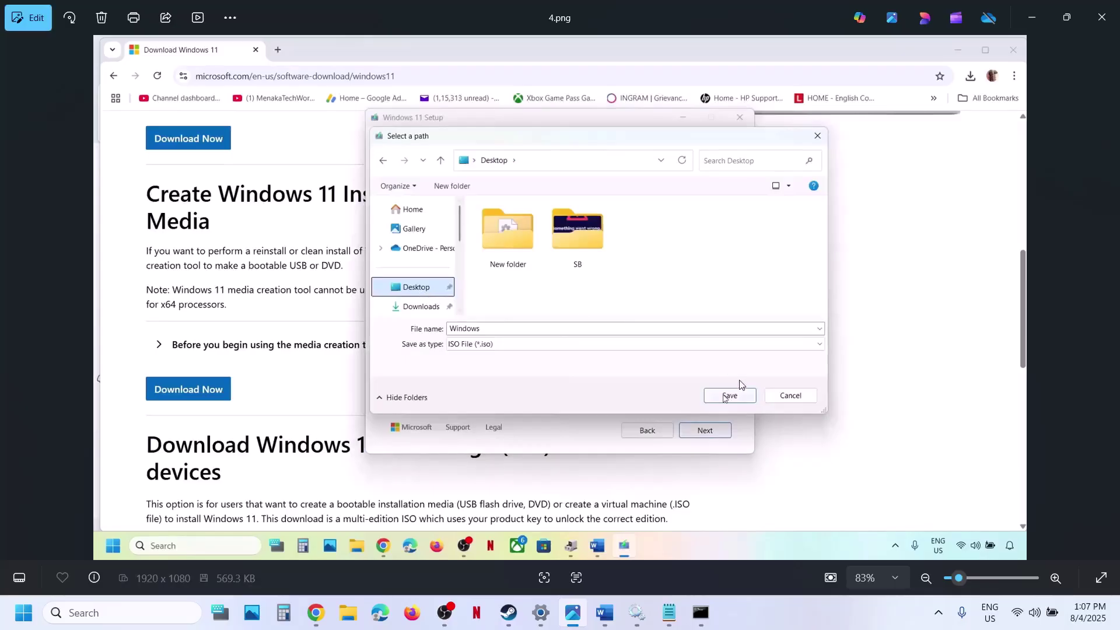
{"action": "key", "text": "Right"}
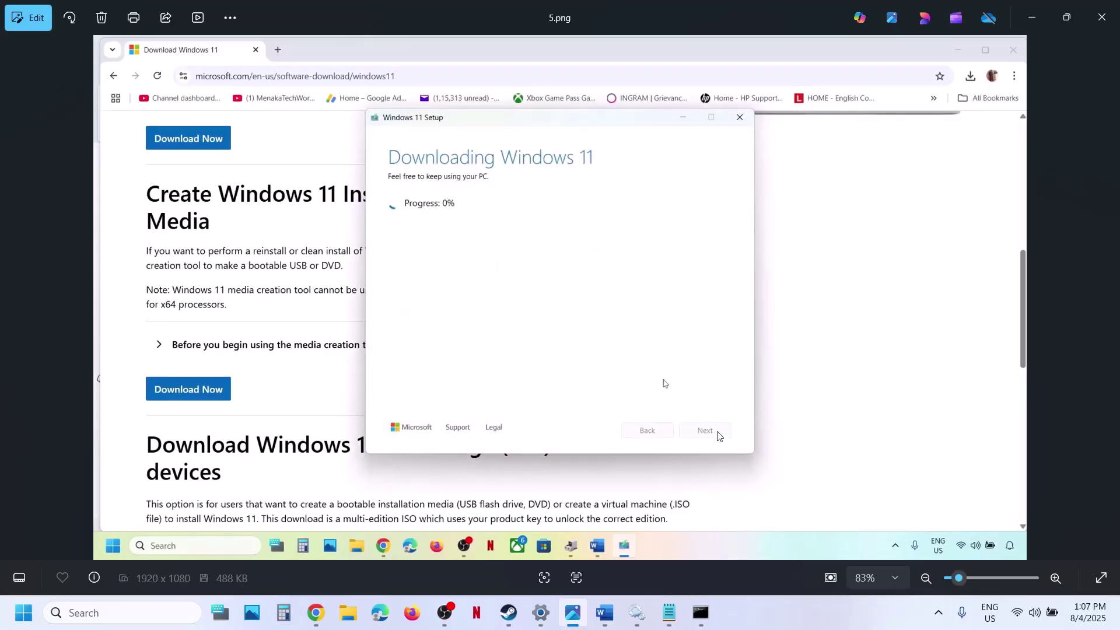
{"action": "key", "text": "Right"}
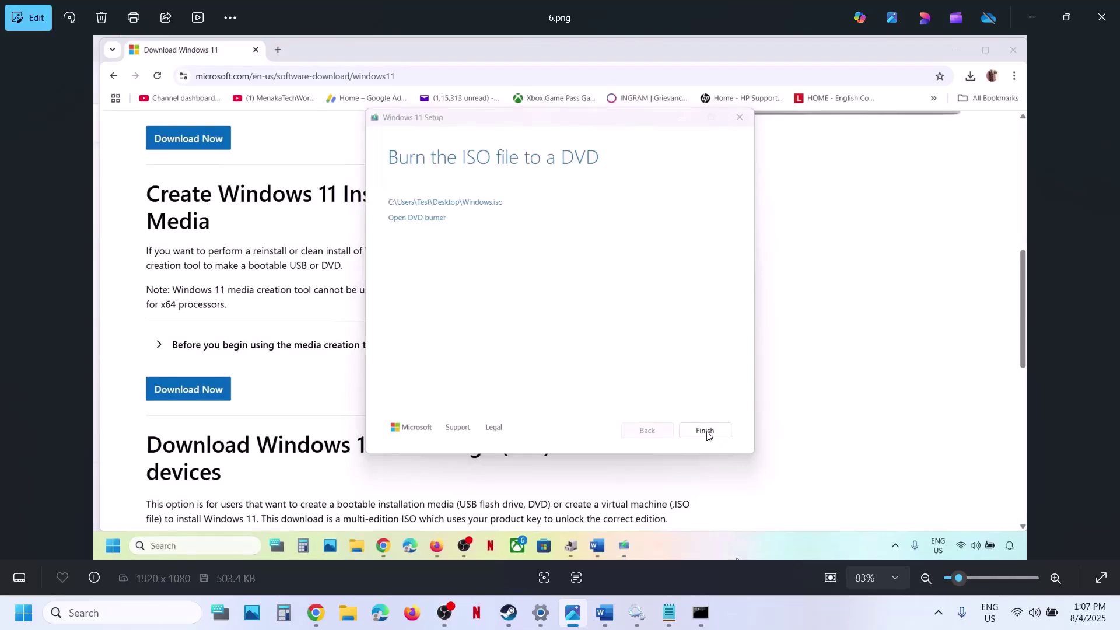
{"action": "key", "text": "Right"}
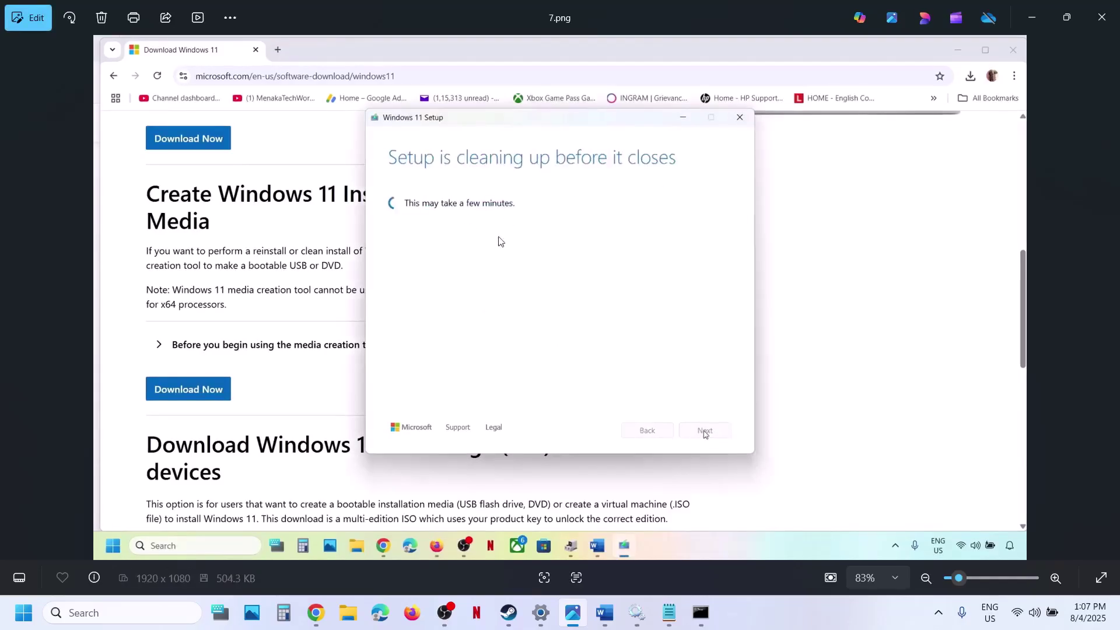
{"action": "key", "text": "Right"}
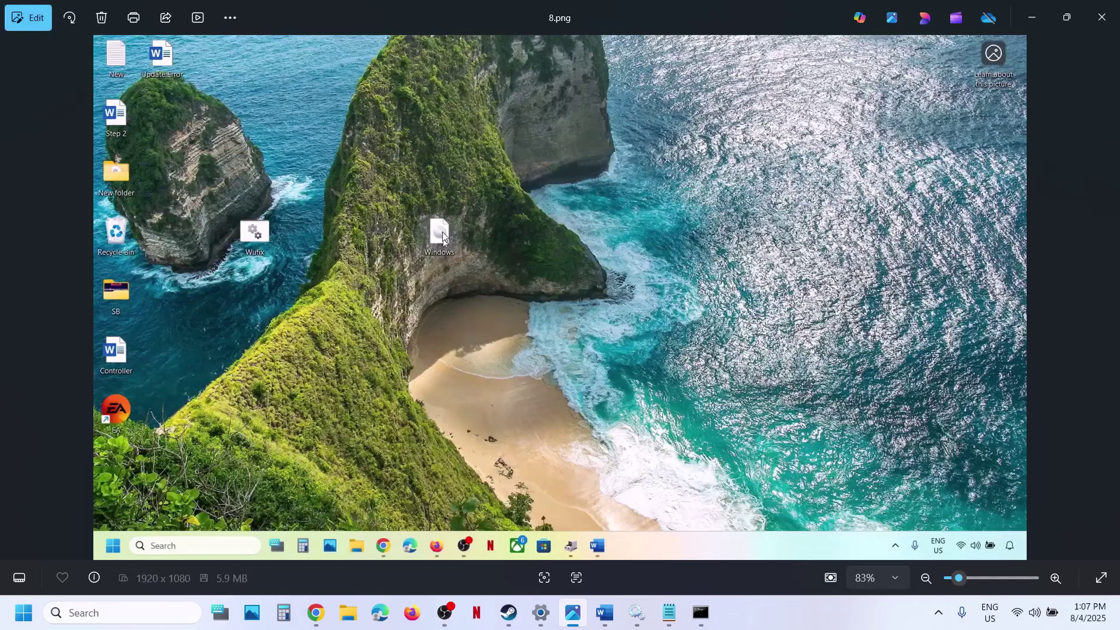
Step: Advance from 9.png to 13.png's Ready to install screen, keeping personal files and apps
{"action": "key", "text": "Right"}
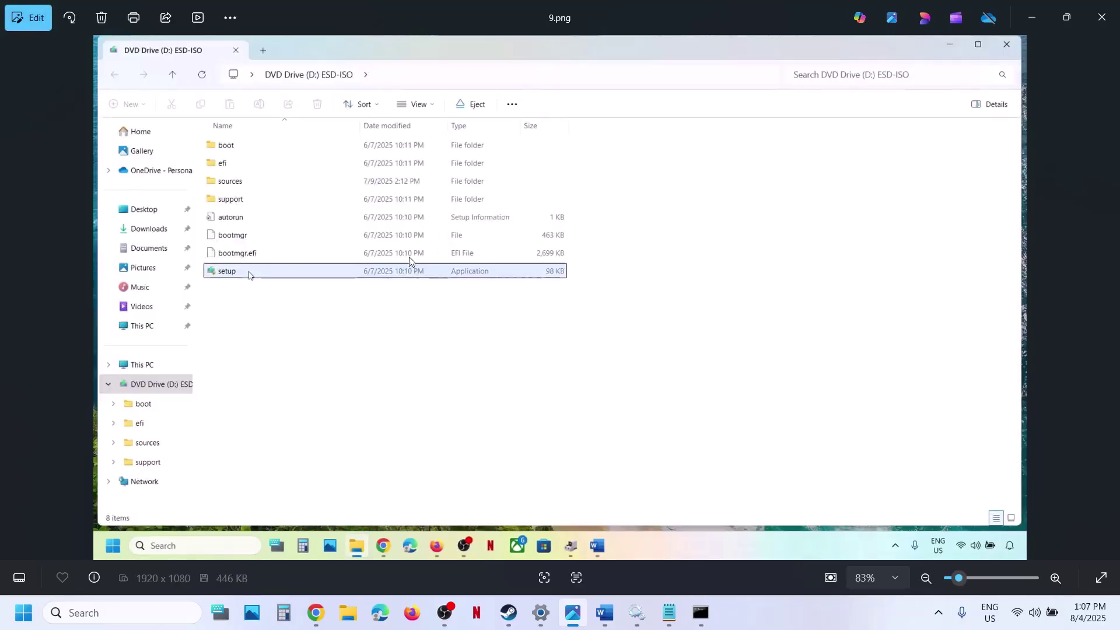
{"action": "key", "text": "Right"}
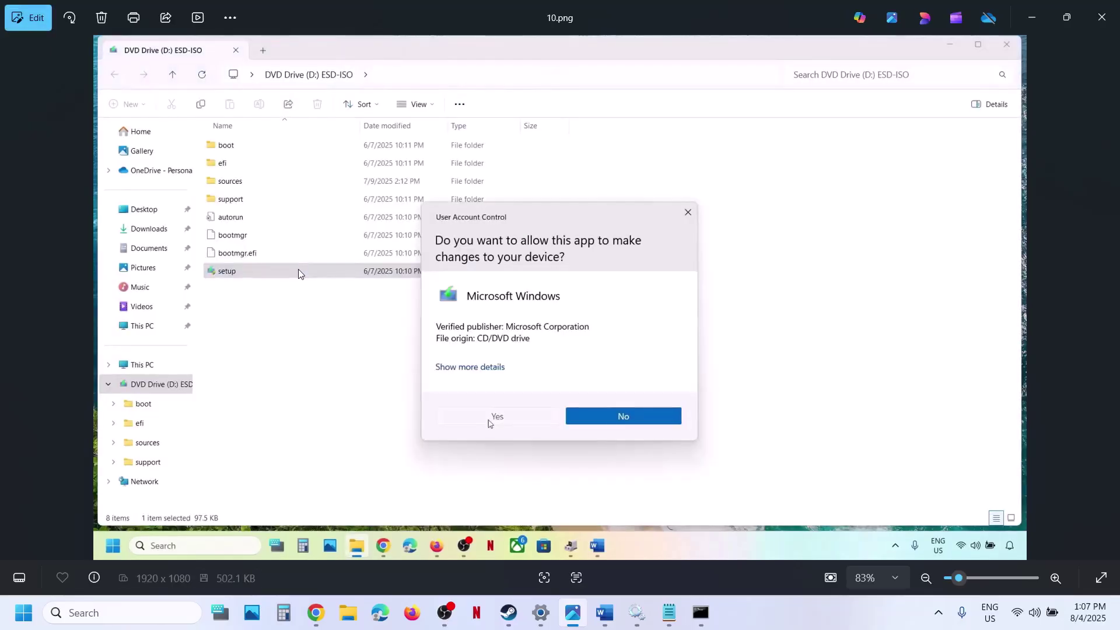
{"action": "key", "text": "Right"}
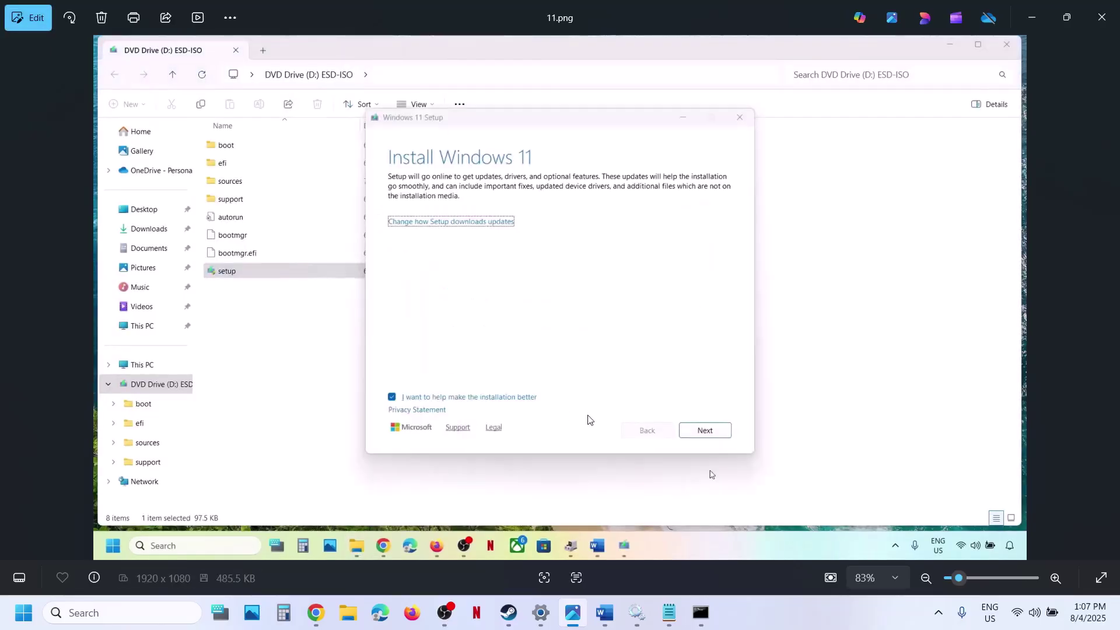
{"action": "key", "text": "Right"}
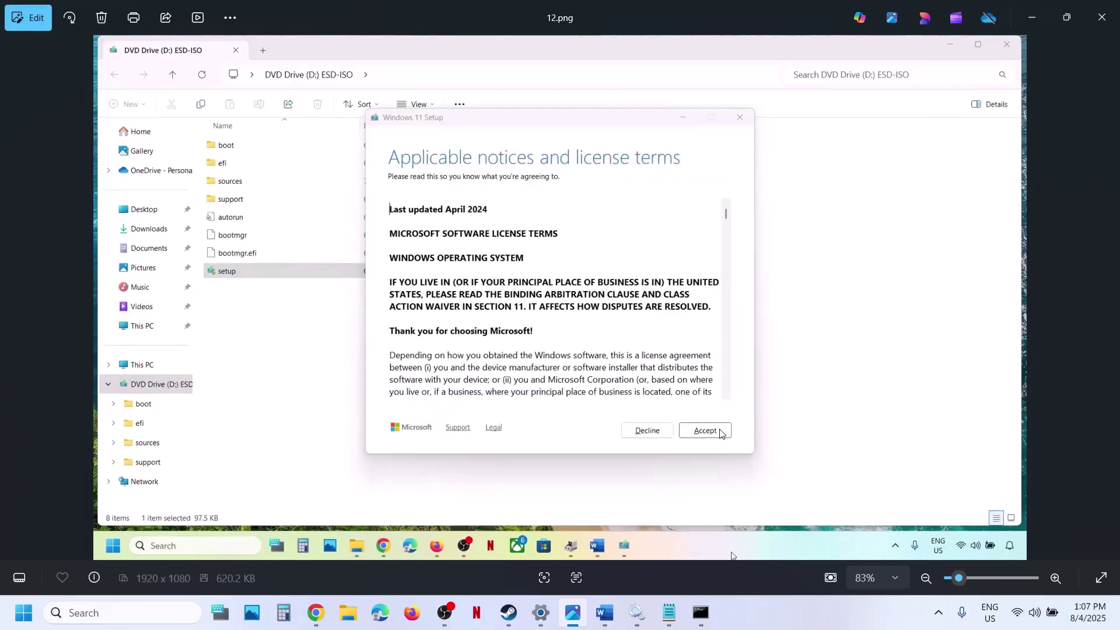
{"action": "key", "text": "Right"}
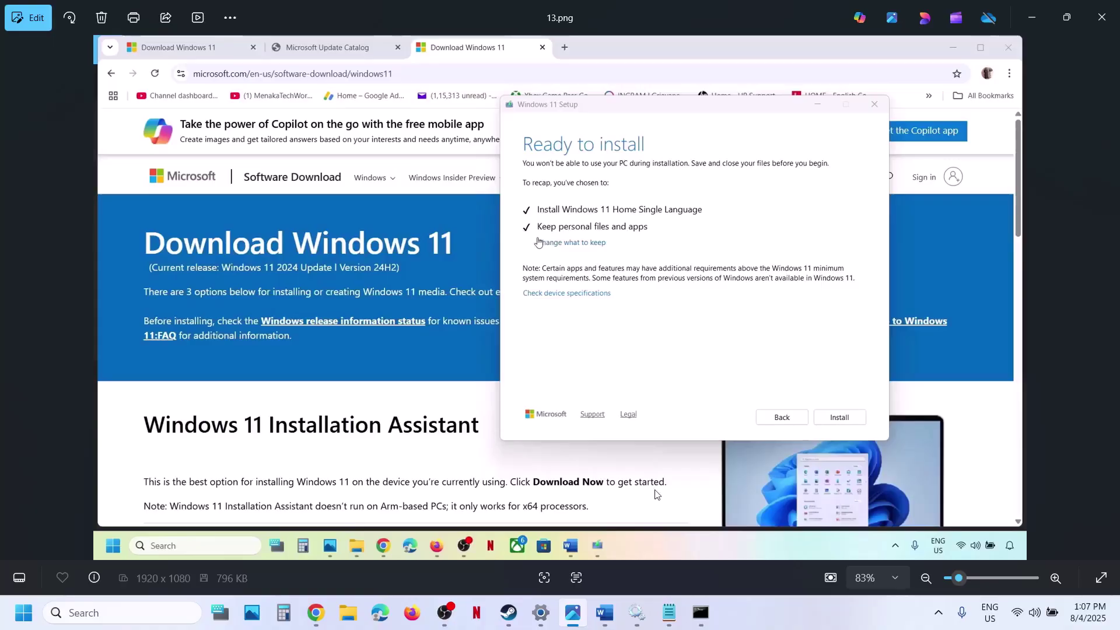
{"action": "left_click", "coordinate": [541, 613]}
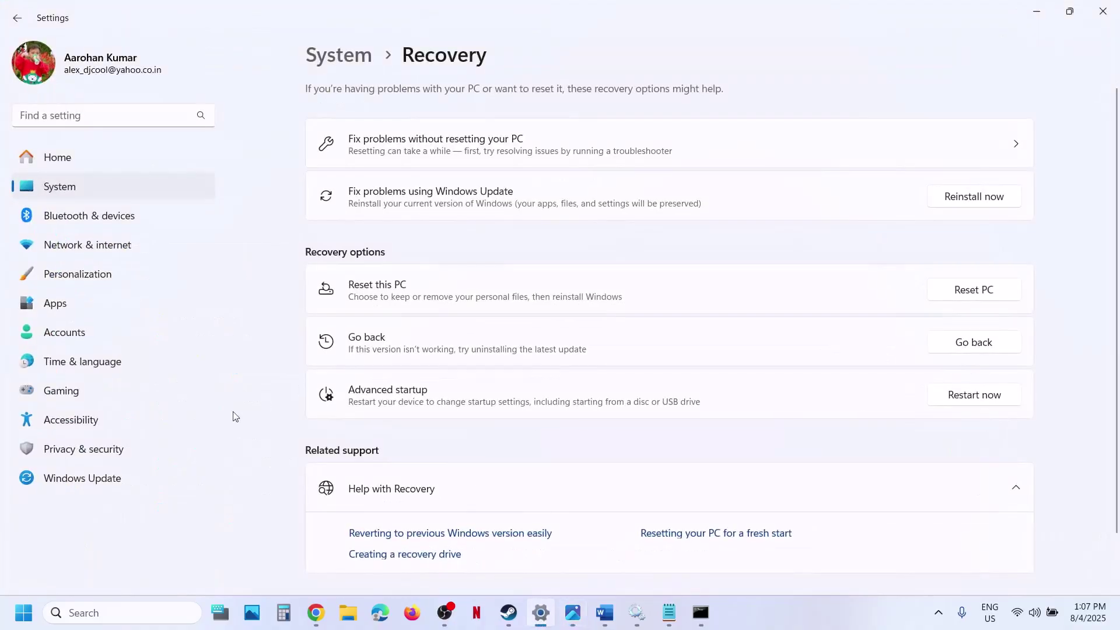
Step: Start downloading the KB5062660 cumulative update preview from the Windows Update page
{"action": "left_click", "coordinate": [115, 475]}
{"action": "left_click", "coordinate": [408, 210]}
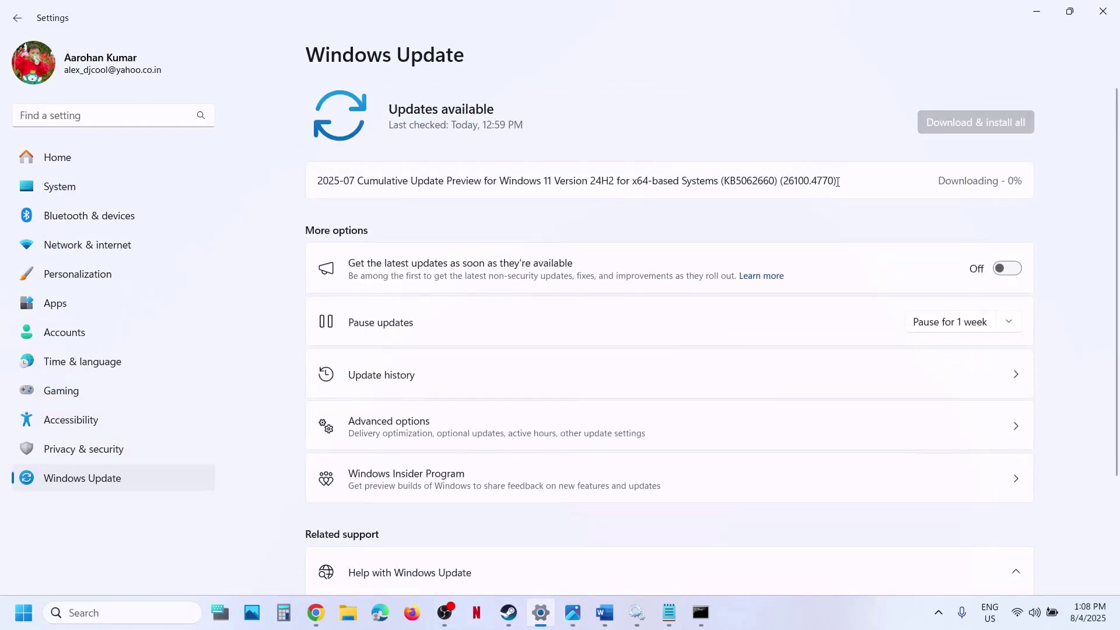